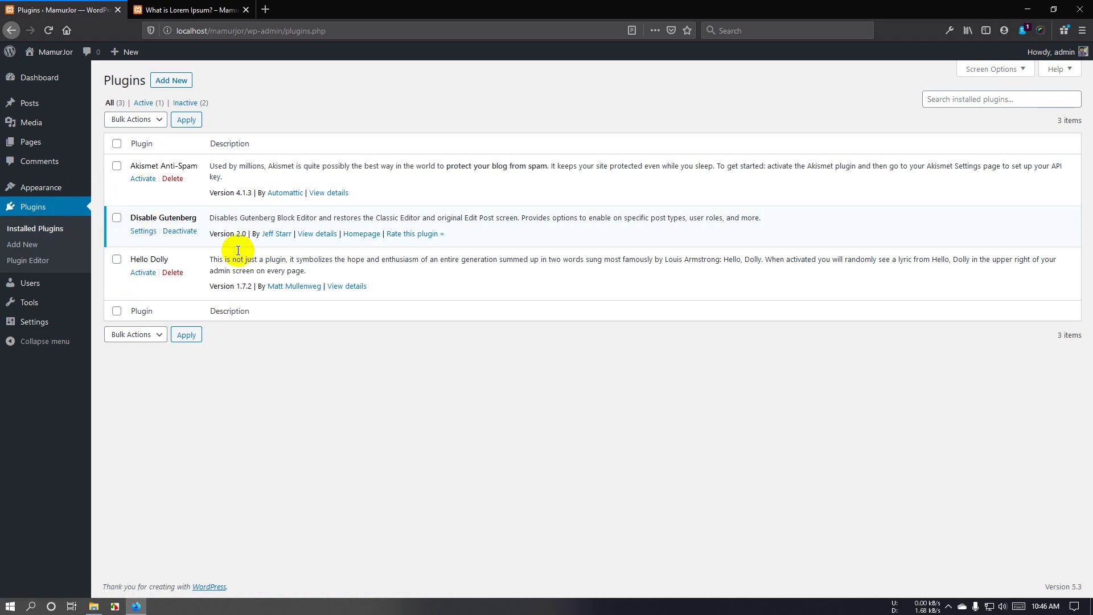
Step: Activate the Hello Dolly plugin, deactivate it again, and view the available bulk actions
{"action": "left_click", "coordinate": [143, 274]}
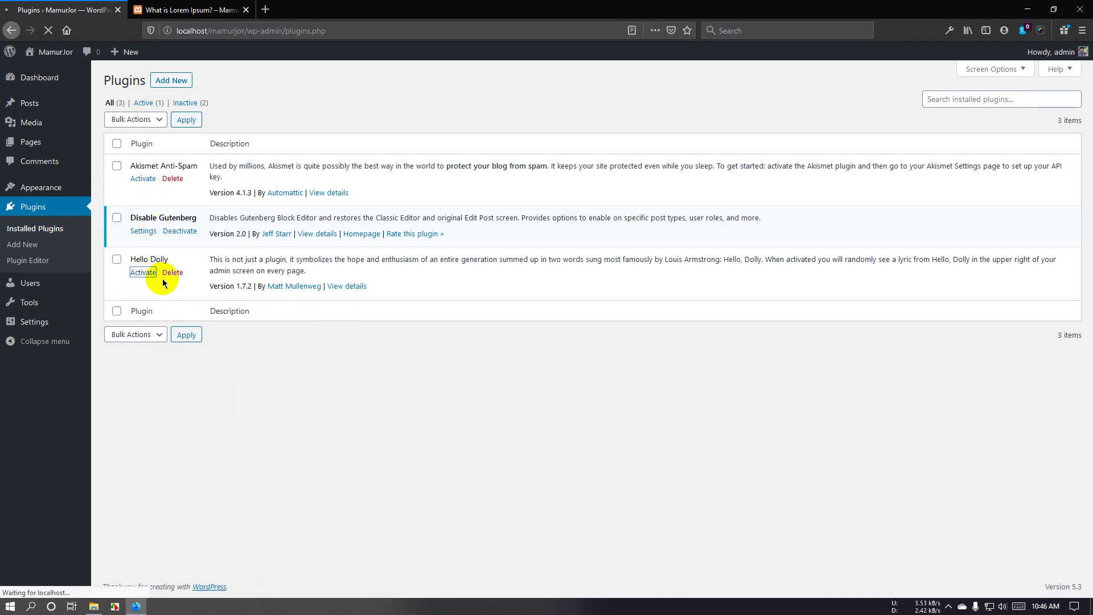
{"action": "left_click", "coordinate": [148, 306]}
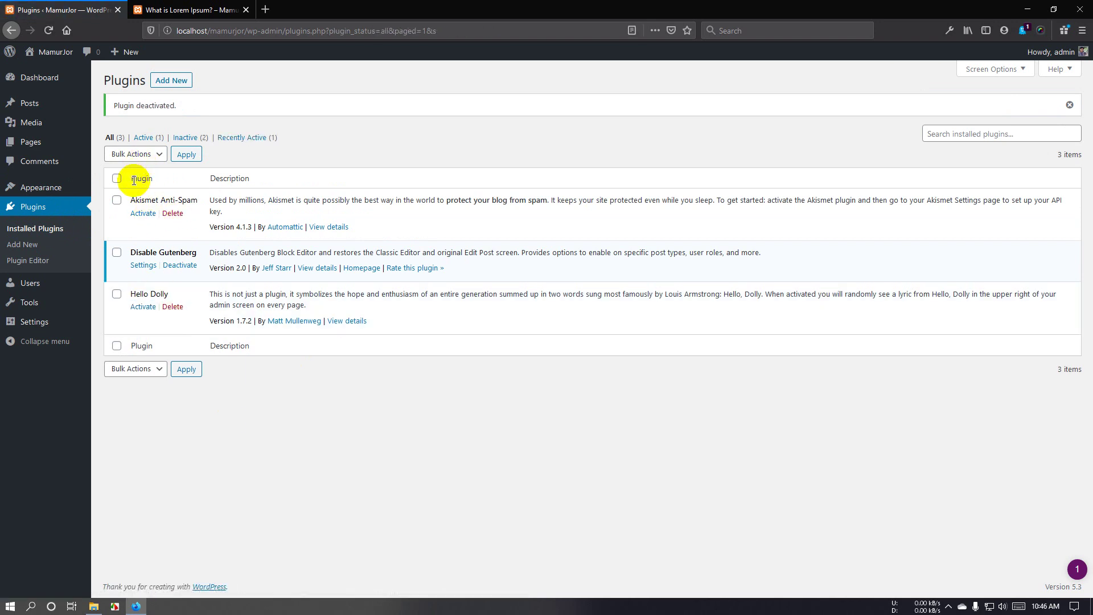
{"action": "left_click", "coordinate": [147, 161]}
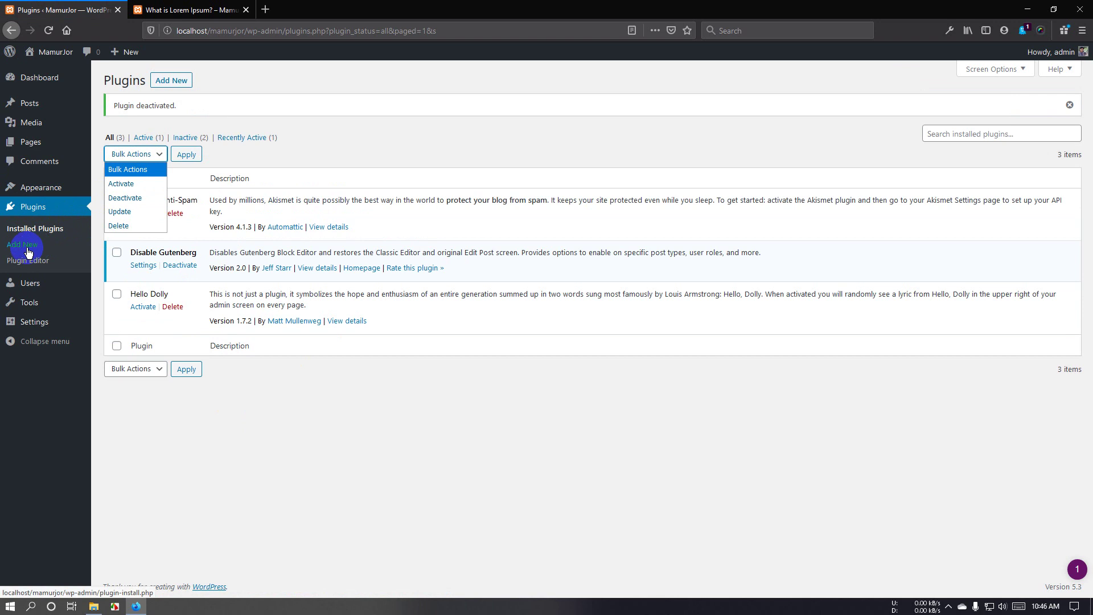
{"action": "left_click", "coordinate": [165, 85]}
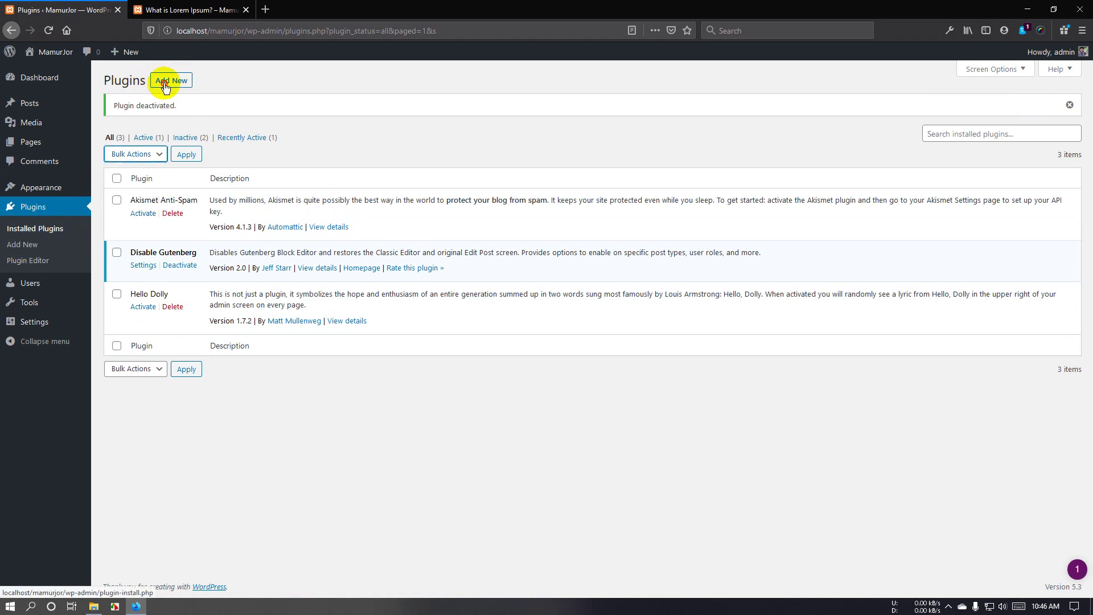
Step: Go to the page for adding new plugins and search for slider
{"action": "left_click", "coordinate": [165, 85]}
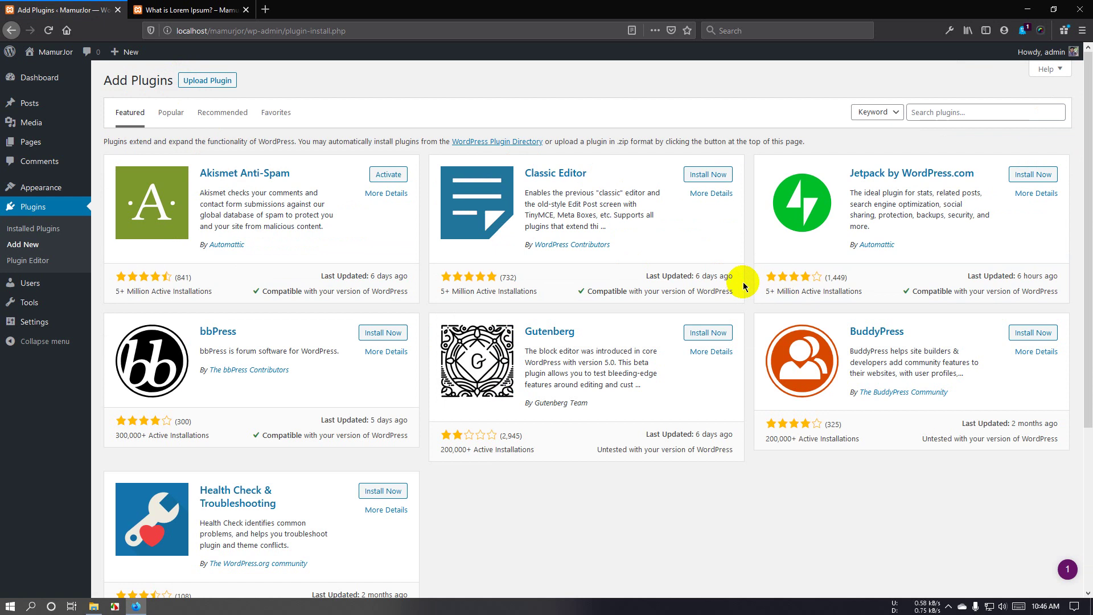
{"action": "left_click", "coordinate": [937, 112]}
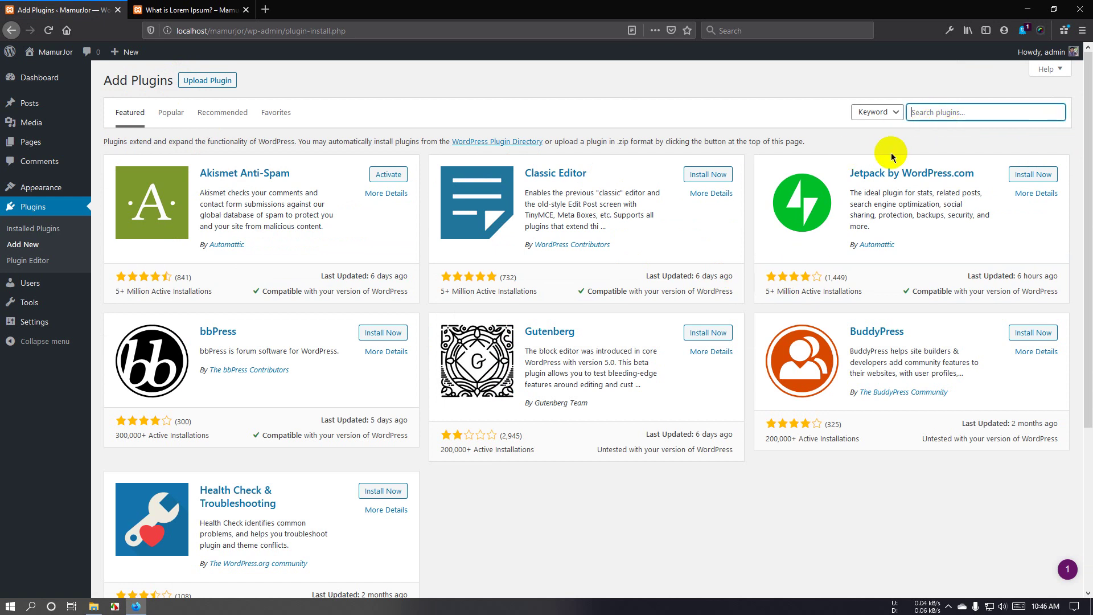
{"action": "left_click", "coordinate": [929, 116]}
{"action": "left_click", "coordinate": [932, 112]}
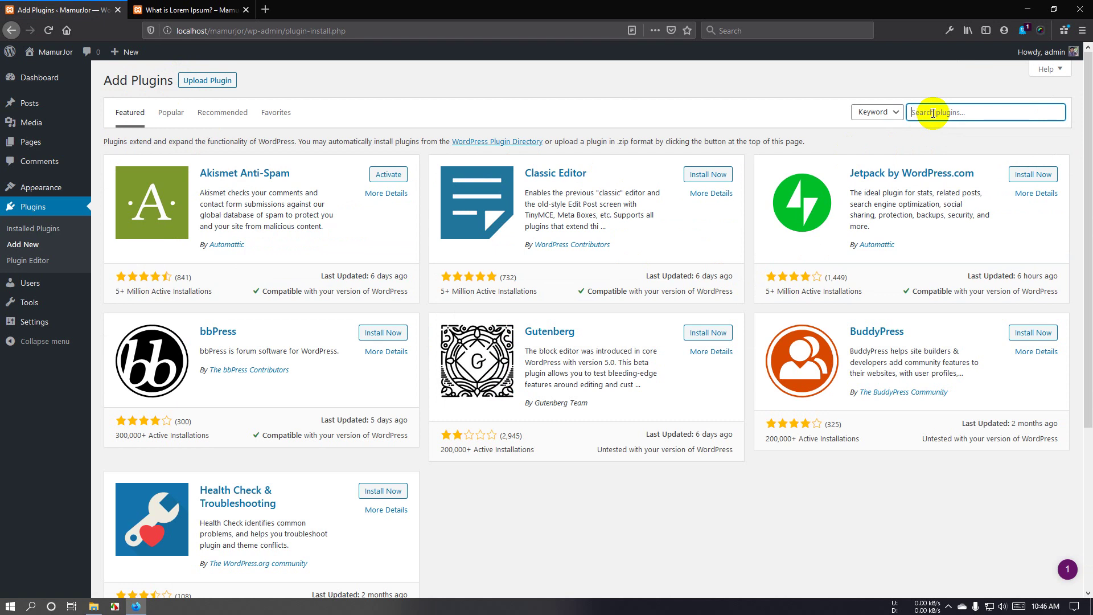
{"action": "type", "text": "slider"}
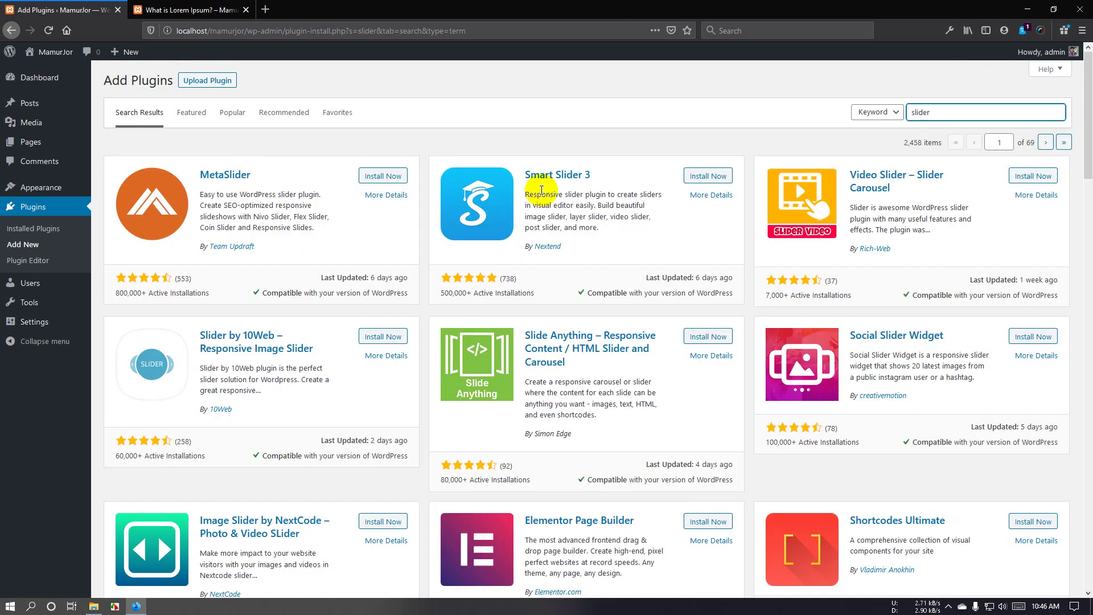
Step: Install the MetaSlider plugin from the search results
{"action": "left_click", "coordinate": [380, 176]}
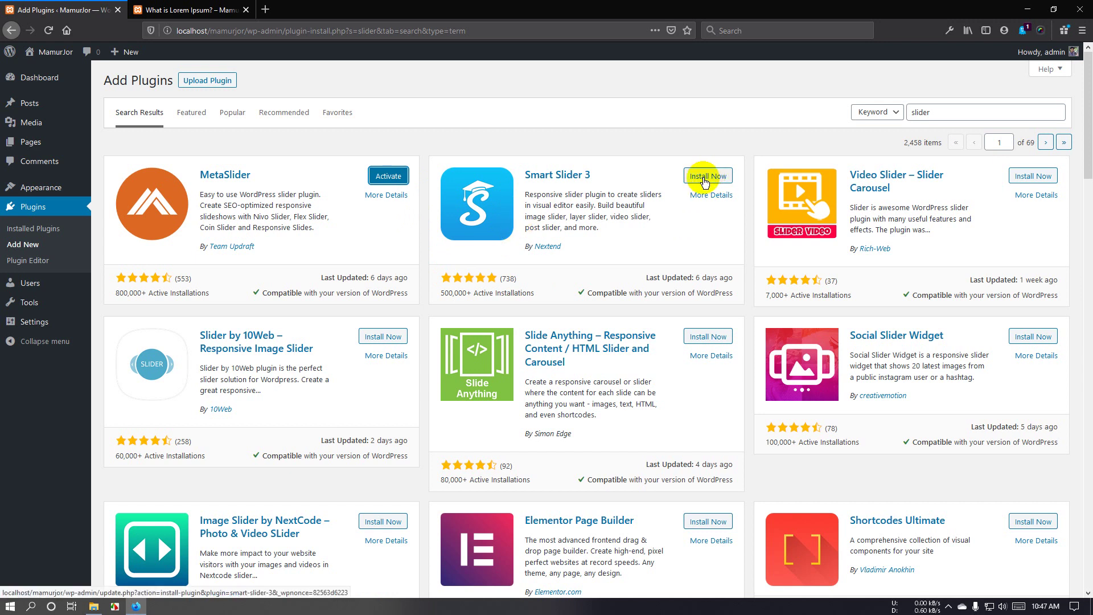
{"action": "left_click", "coordinate": [33, 233]}
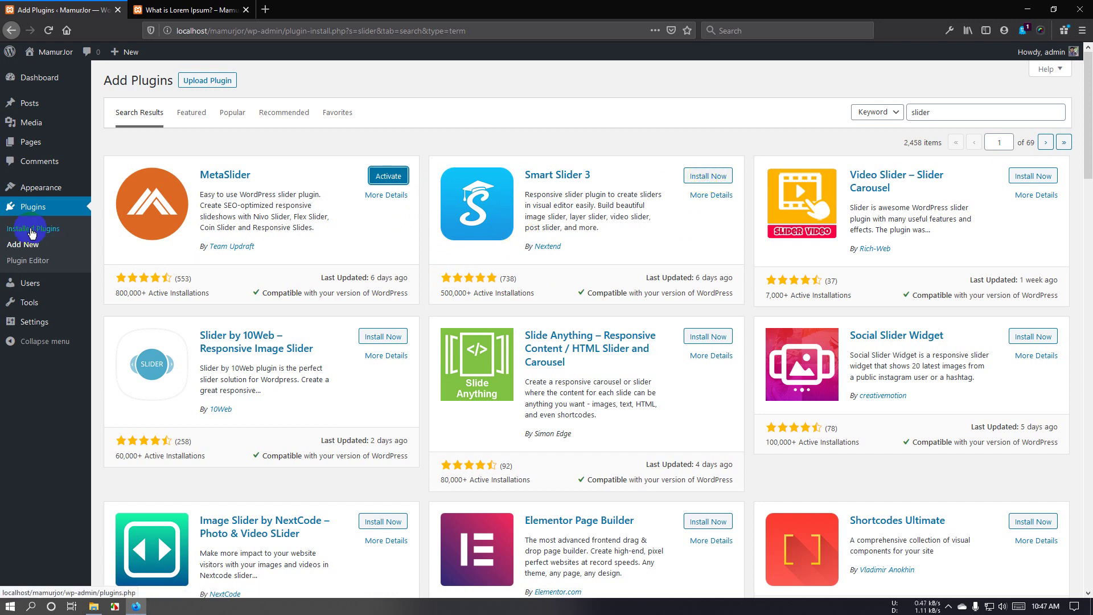
{"action": "left_click", "coordinate": [383, 181]}
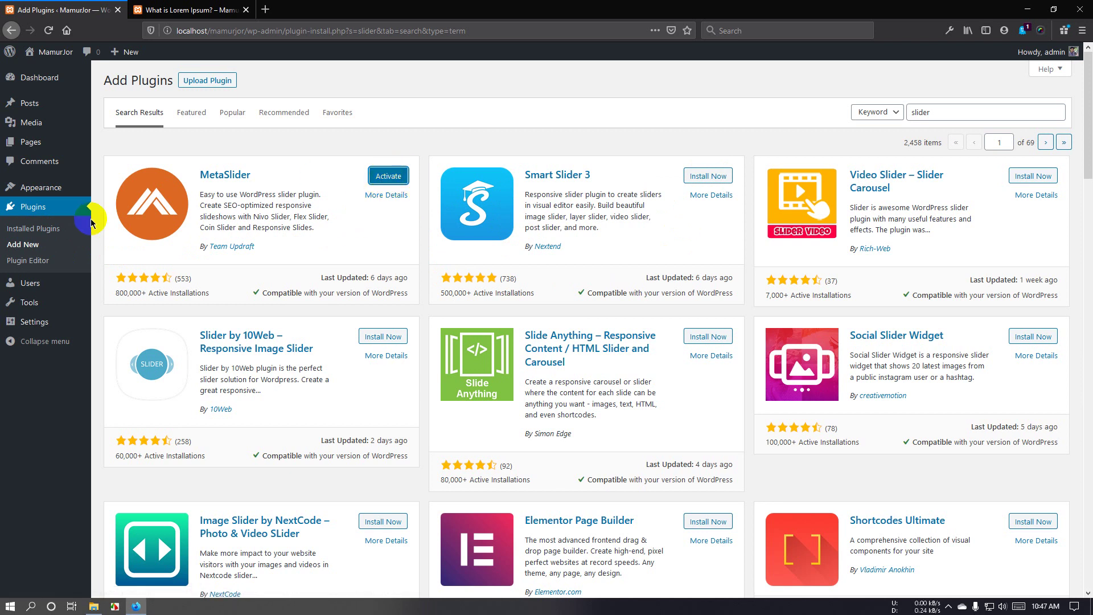
Step: Upload hbook.zip from the D: drive's Web Development Tools\WP Plugins folder as a plugin and install it
{"action": "left_click", "coordinate": [204, 81]}
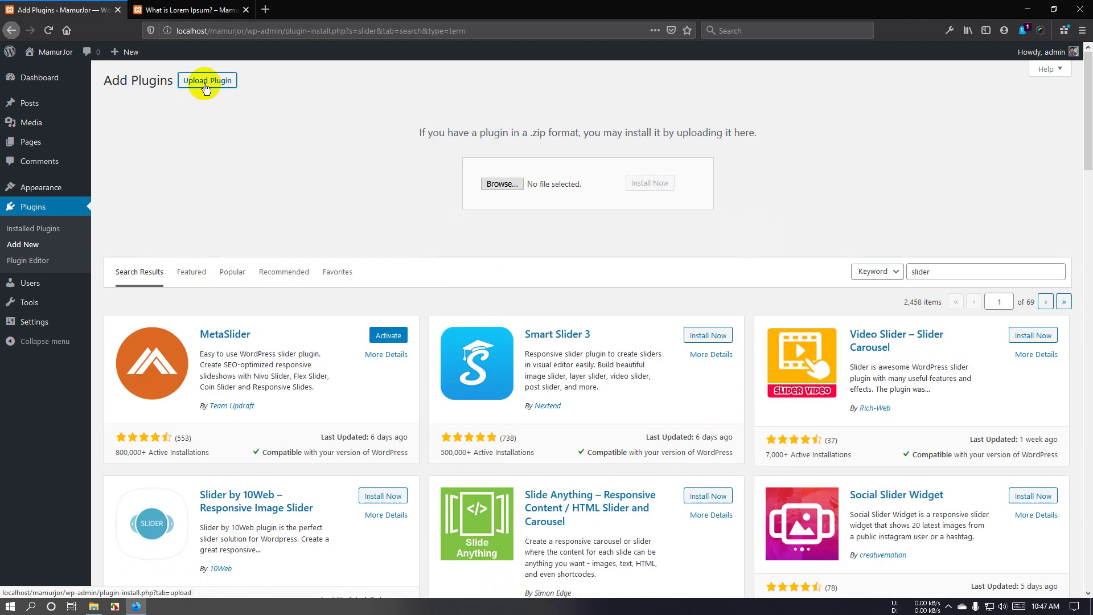
{"action": "left_click", "coordinate": [500, 185]}
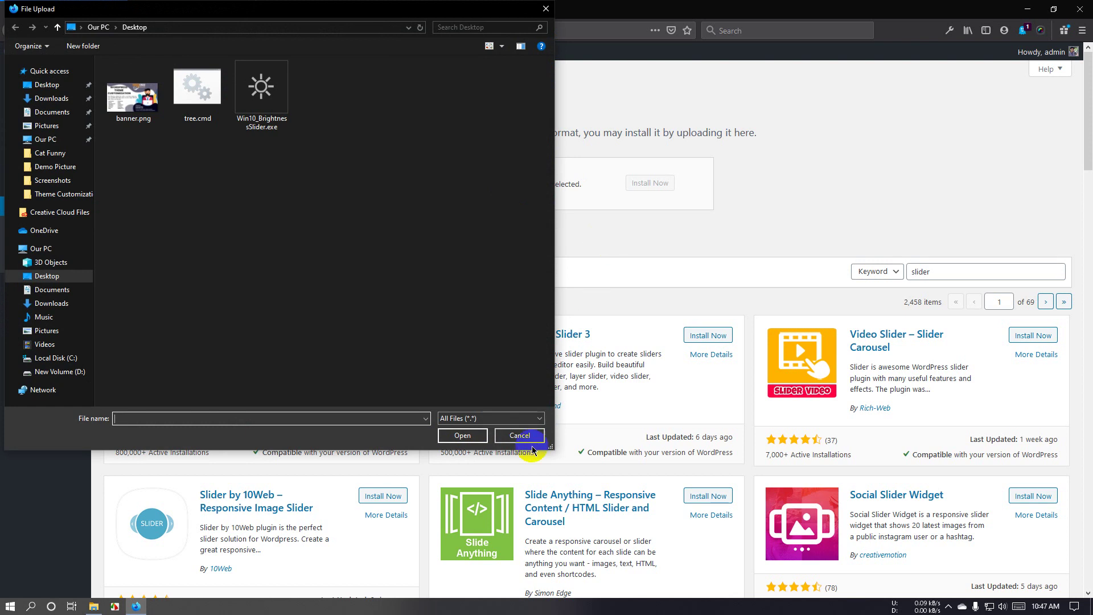
{"action": "left_click", "coordinate": [519, 435]}
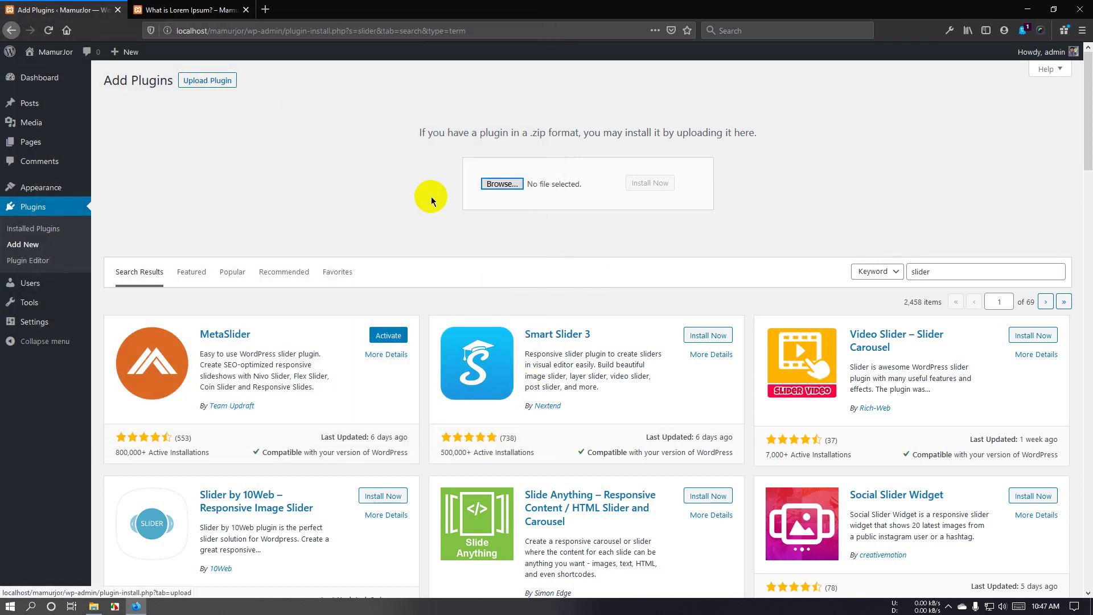
{"action": "left_click", "coordinate": [503, 185]}
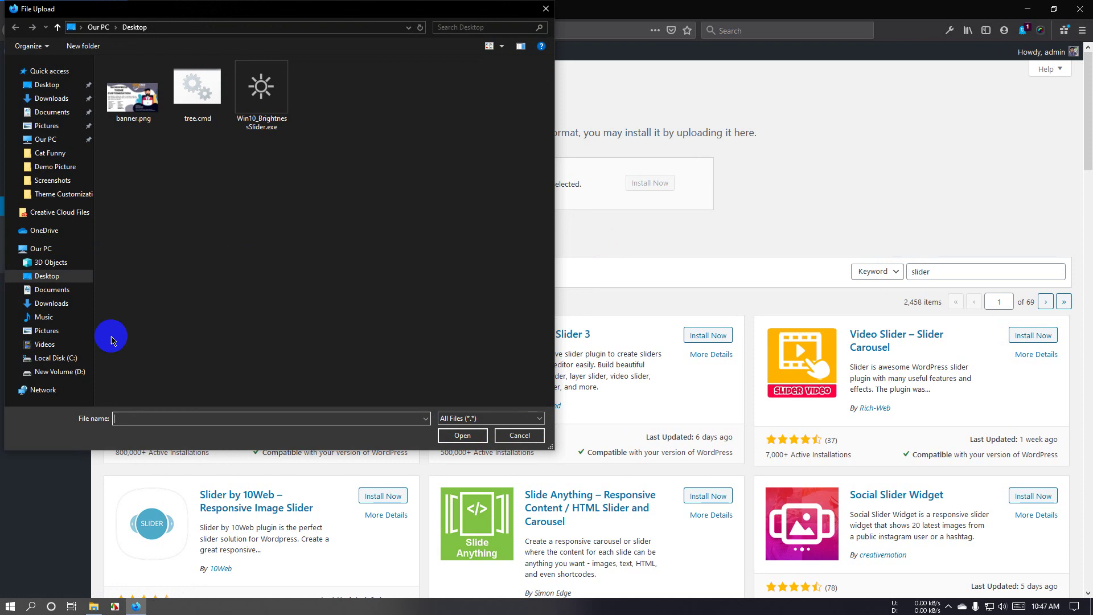
{"action": "left_click", "coordinate": [81, 373]}
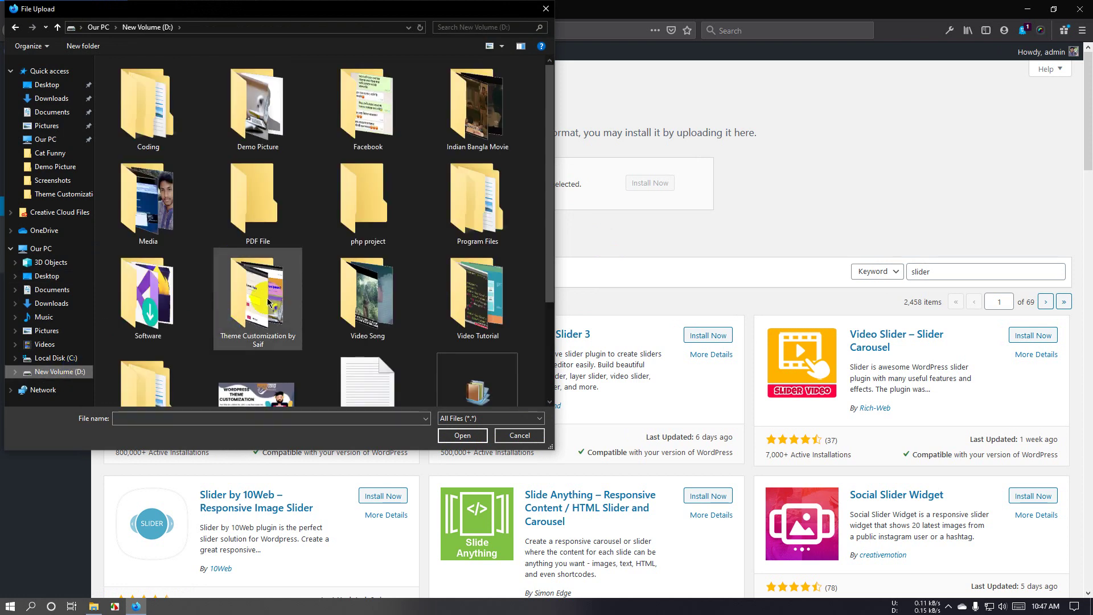
{"action": "scroll", "coordinate": [268, 291], "scroll_direction": "down", "scroll_amount": 3}
{"action": "double_click", "coordinate": [149, 251]}
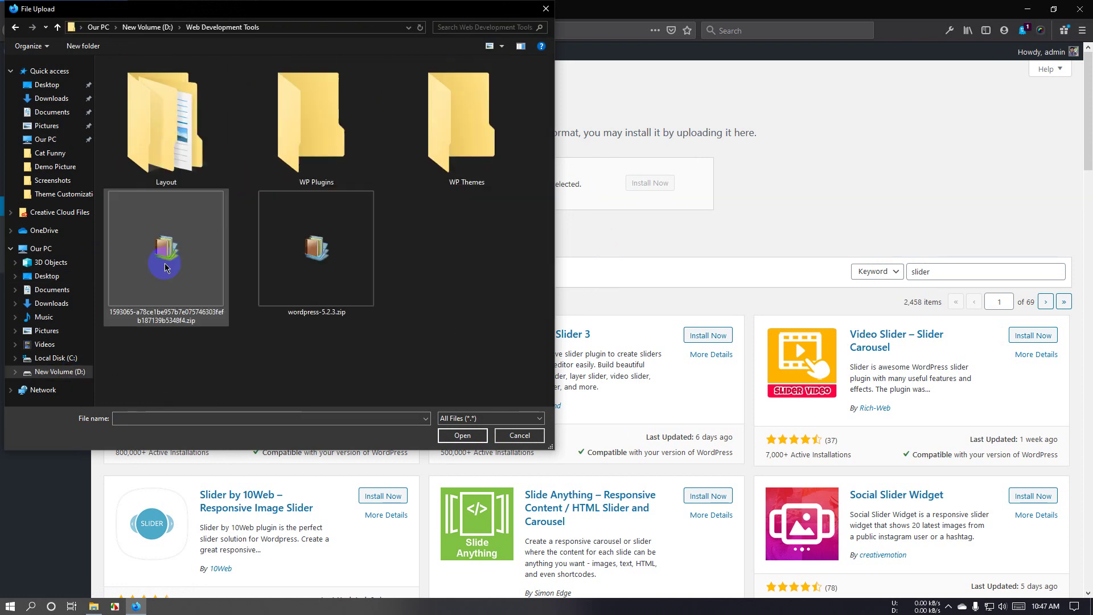
{"action": "double_click", "coordinate": [288, 187]}
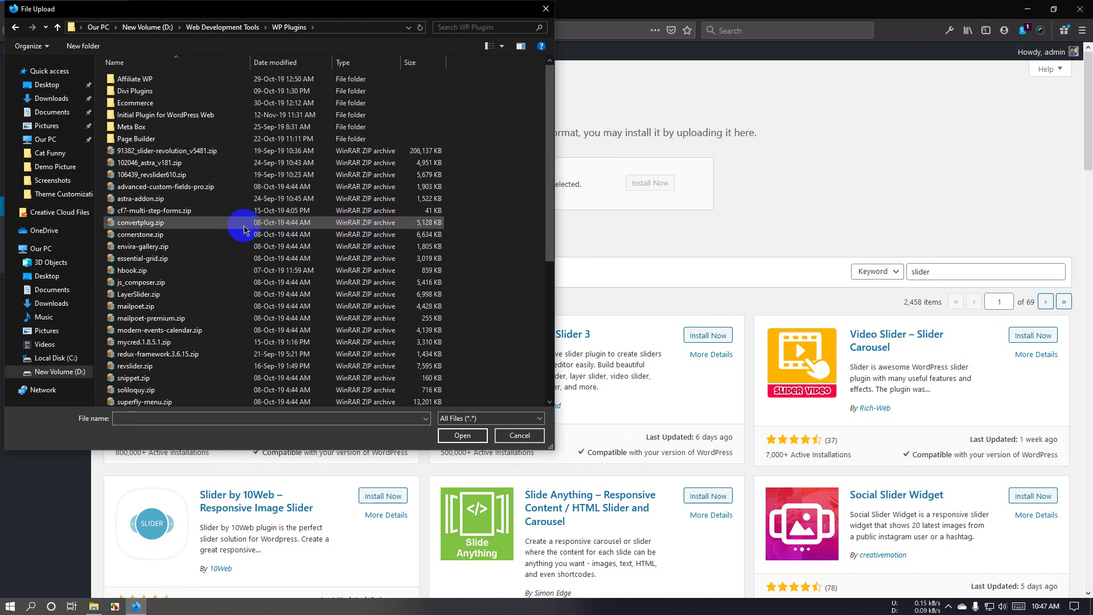
{"action": "left_click", "coordinate": [222, 271]}
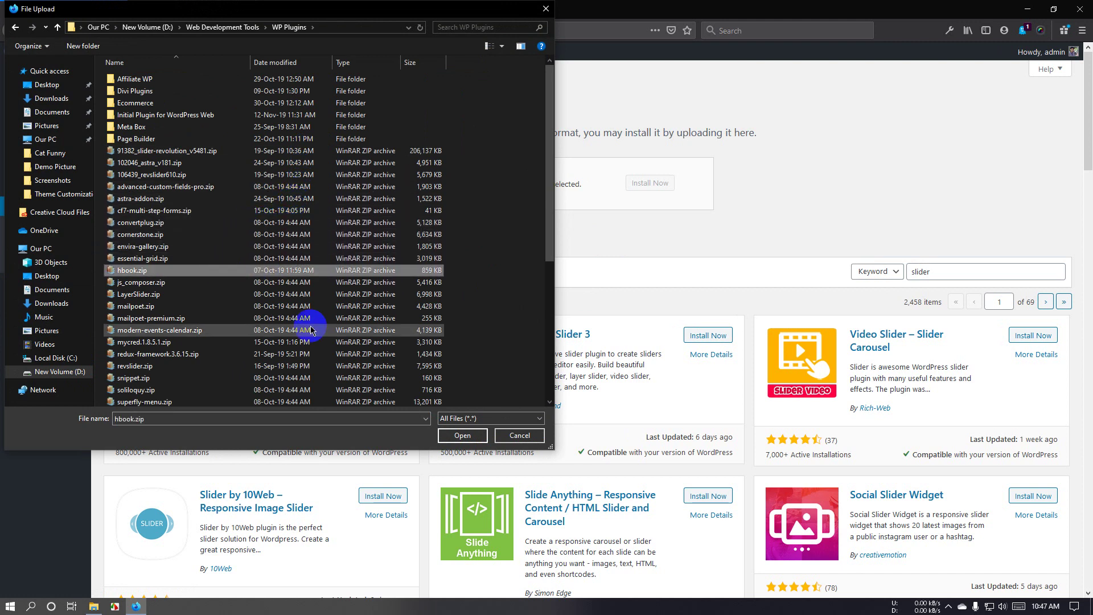
{"action": "left_click", "coordinate": [461, 434]}
{"action": "left_click", "coordinate": [630, 191]}
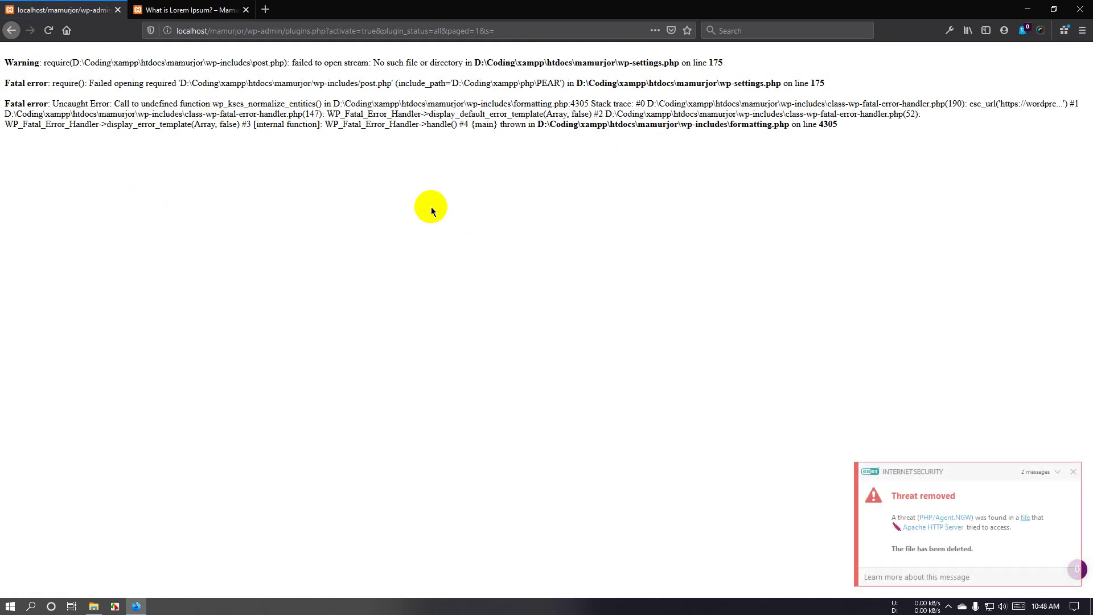
Step: Reload the error page and examine the wp-settings.php path named in the warning
{"action": "right_click", "coordinate": [409, 199]}
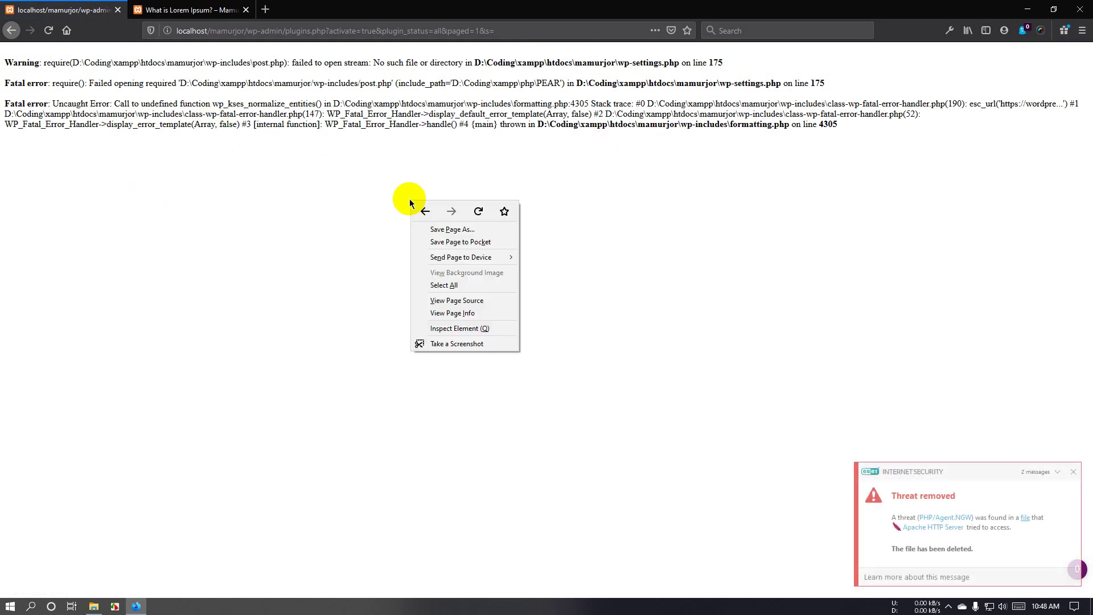
{"action": "left_click", "coordinate": [481, 211]}
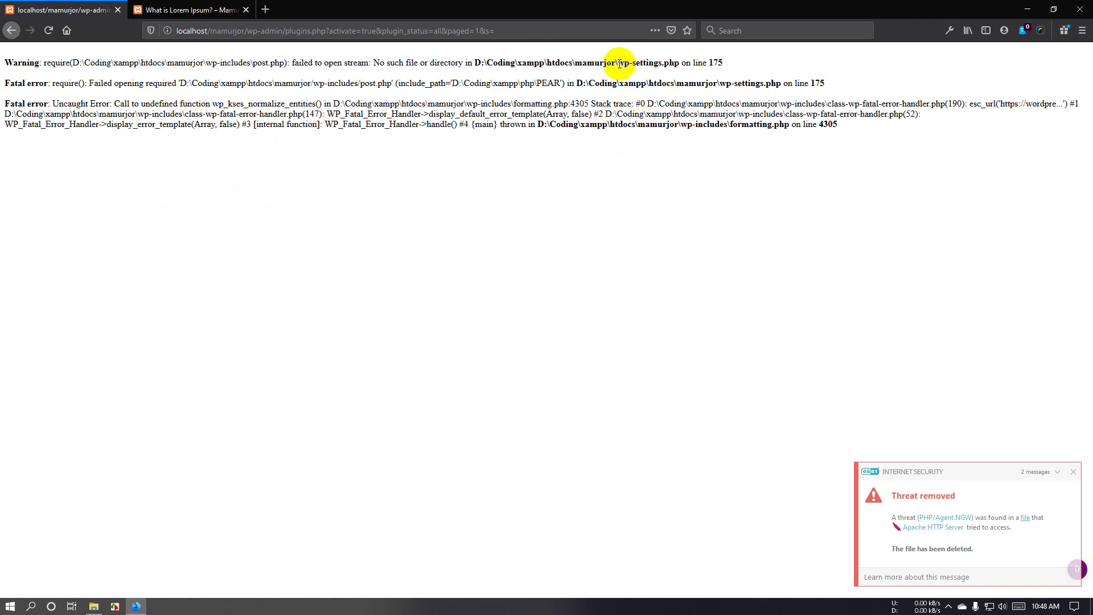
{"action": "left_click_drag", "start_coordinate": [620, 64], "coordinate": [674, 65]}
{"action": "left_click", "coordinate": [595, 67]}
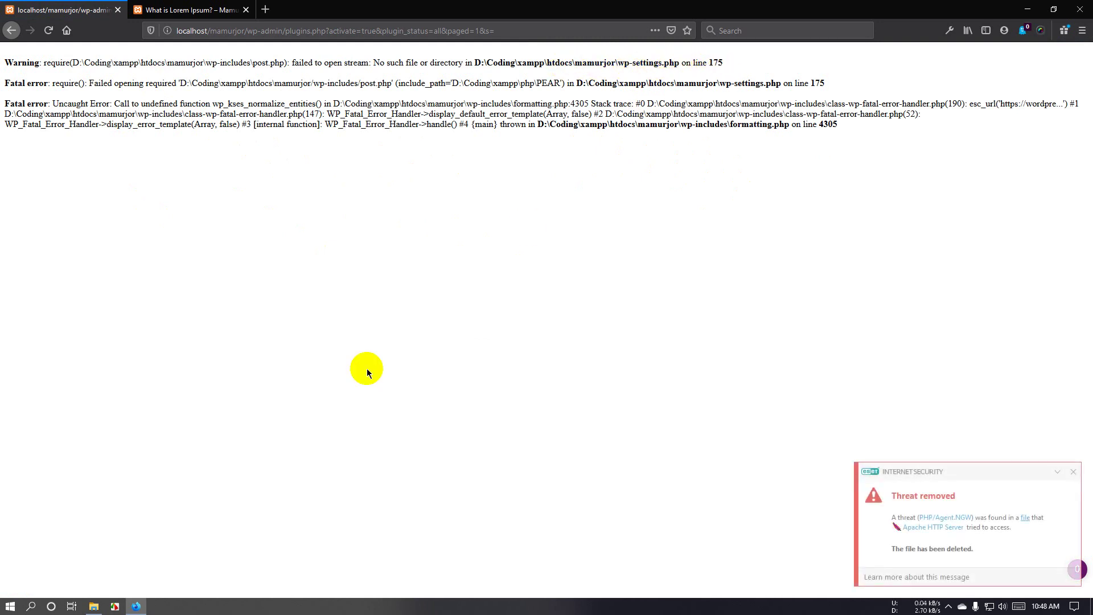
Step: Switch to File Explorer and open the site folder D:\Coding\xampp\htdocs\mamurjor
{"action": "left_click", "coordinate": [94, 605]}
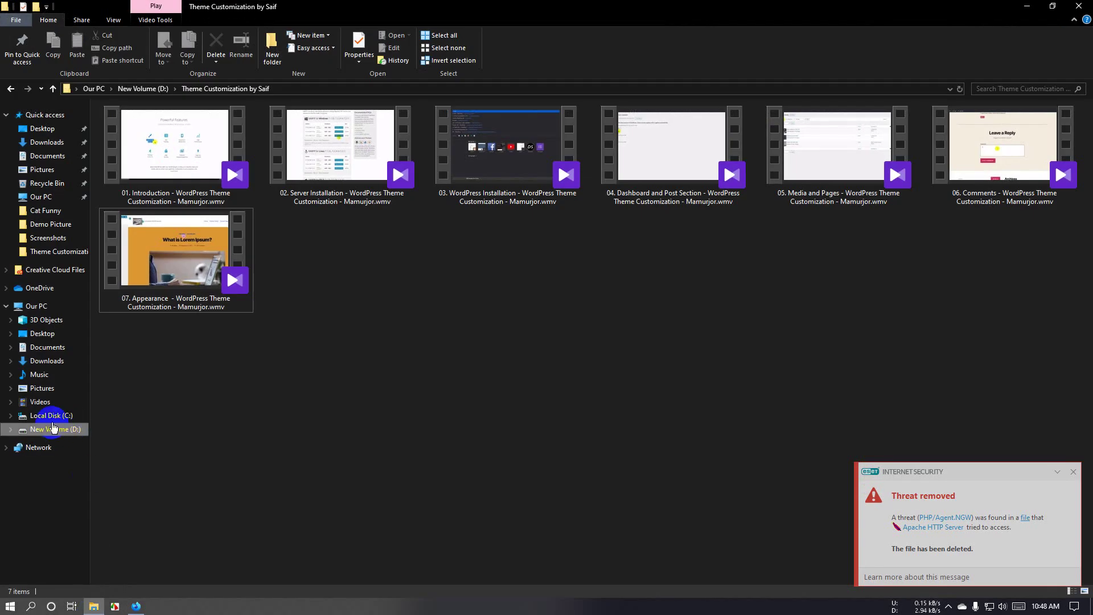
{"action": "left_click", "coordinate": [78, 431]}
{"action": "double_click", "coordinate": [164, 222]}
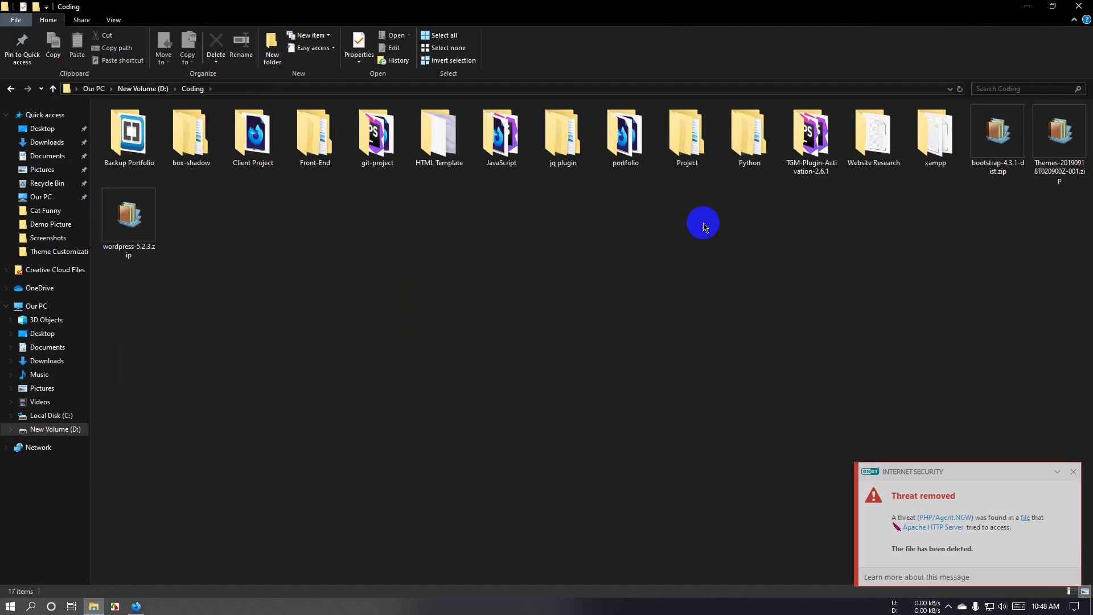
{"action": "double_click", "coordinate": [936, 134]}
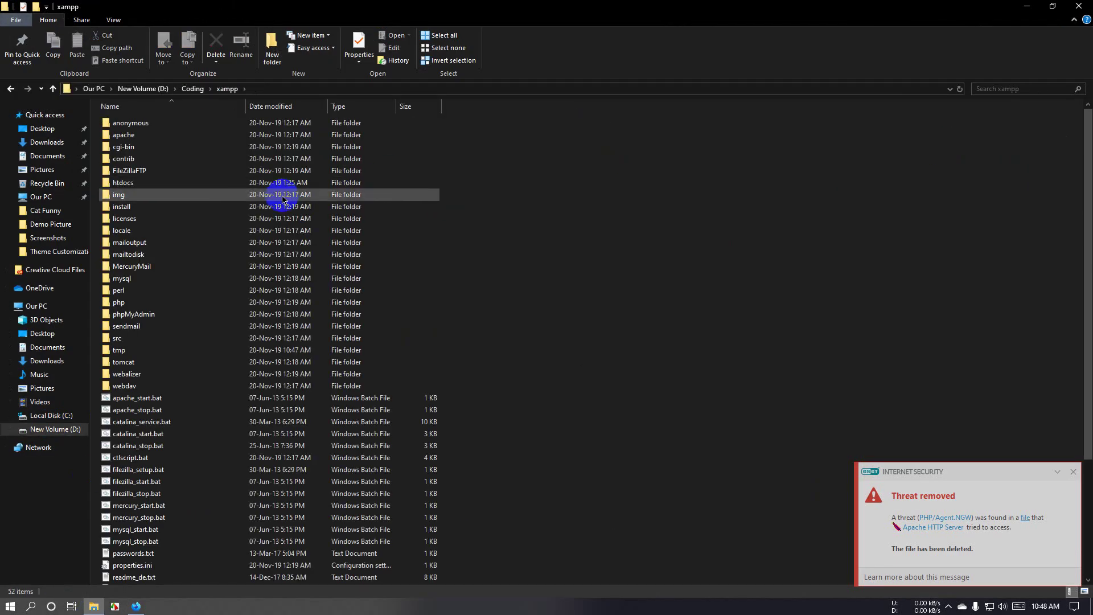
{"action": "double_click", "coordinate": [279, 182]}
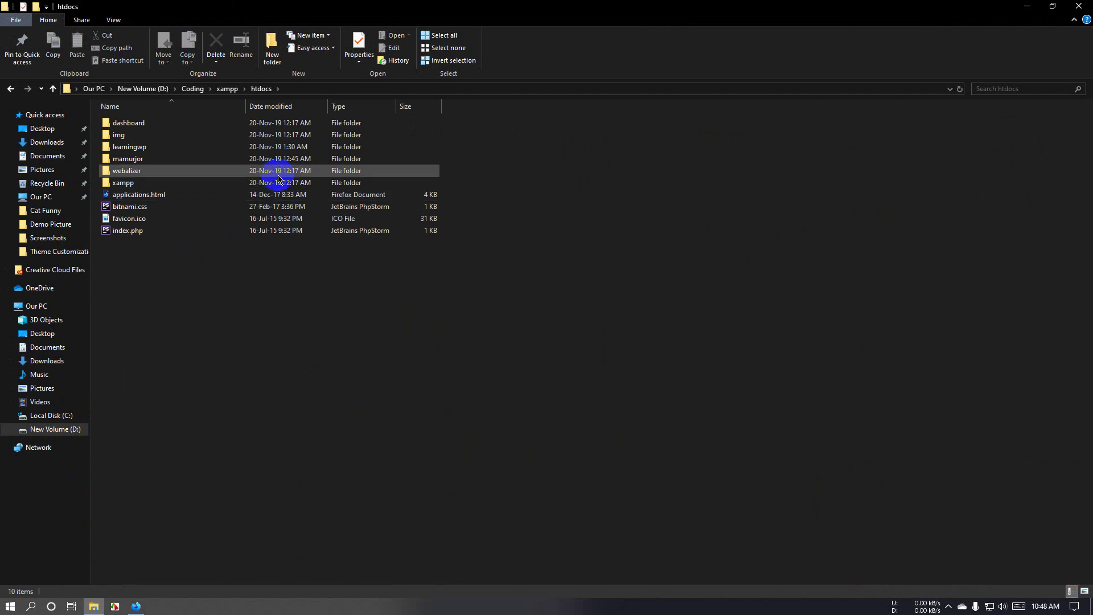
{"action": "double_click", "coordinate": [298, 160]}
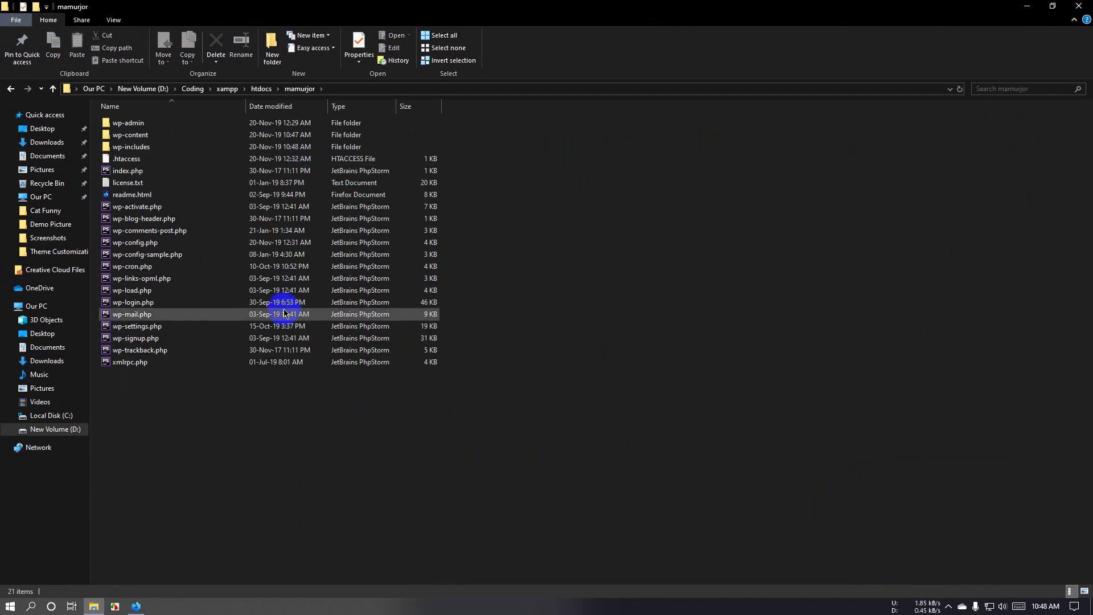
Step: Open wp-settings.php for editing in Notepad++ and decline the program update
{"action": "left_click", "coordinate": [259, 328]}
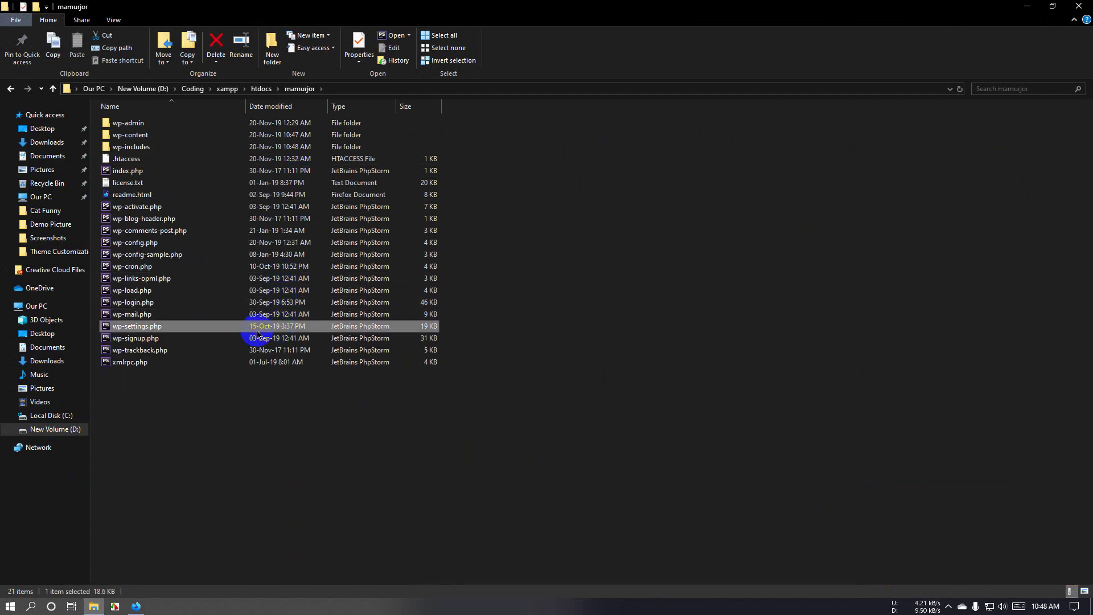
{"action": "right_click", "coordinate": [229, 329]}
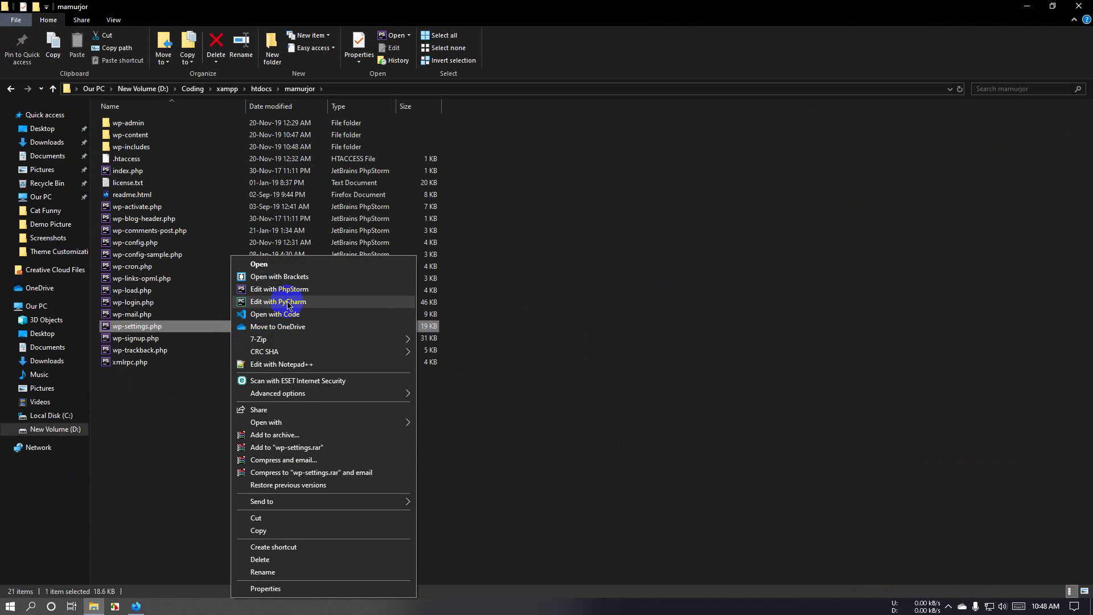
{"action": "left_click", "coordinate": [288, 364]}
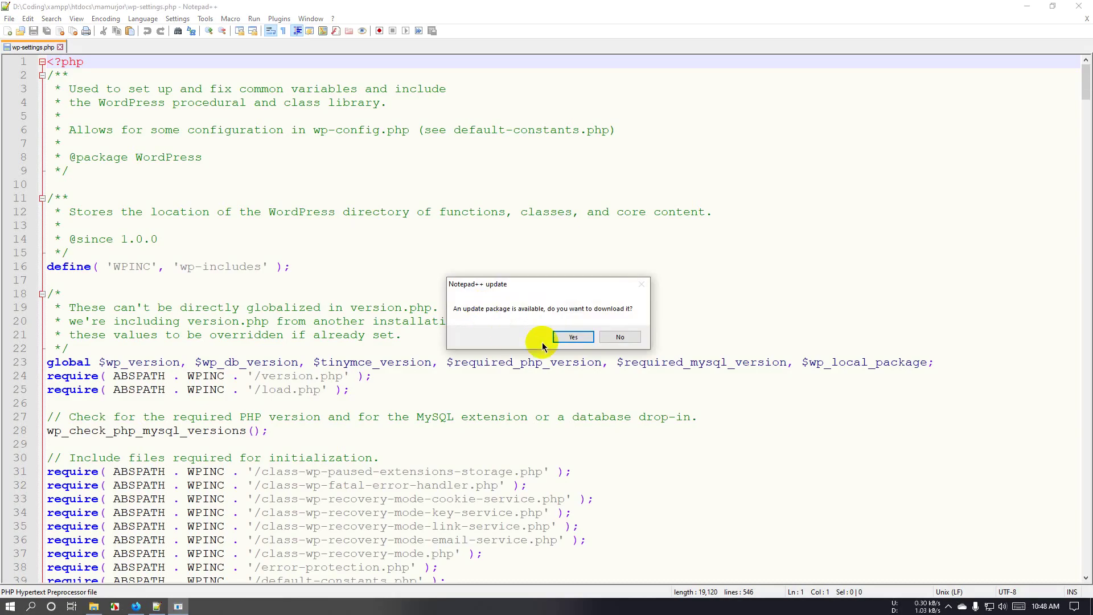
{"action": "left_click", "coordinate": [619, 336]}
Step: Place the cursor on line 175, the require statement for post.php, in wp-settings.php
{"action": "scroll", "coordinate": [598, 336], "scroll_direction": "down", "scroll_amount": 19}
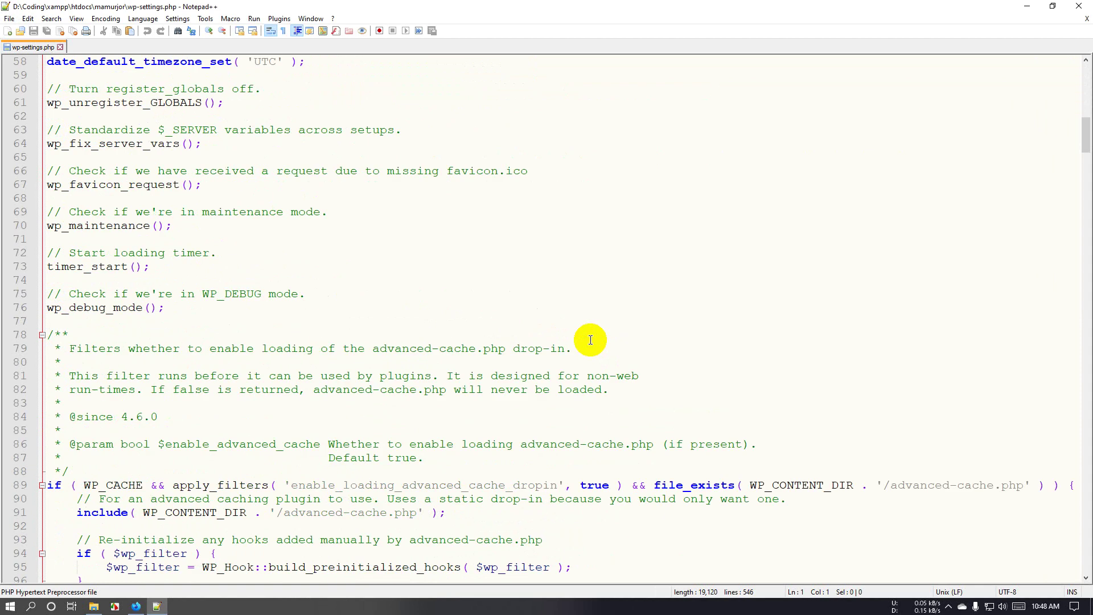
{"action": "left_click_drag", "start_coordinate": [1088, 142], "coordinate": [1067, 245]}
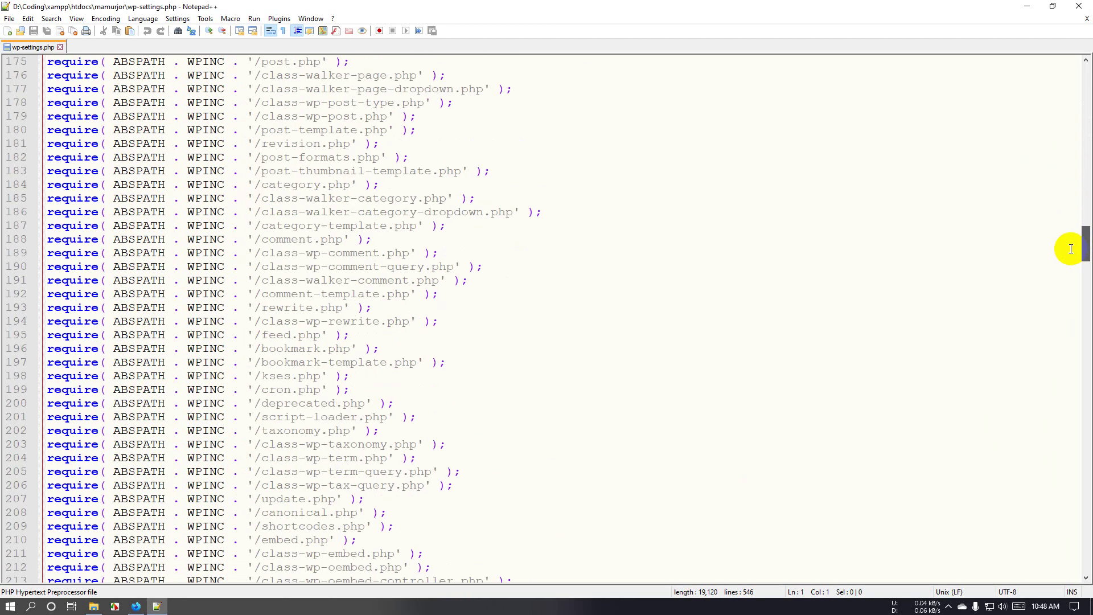
{"action": "scroll", "coordinate": [257, 209], "scroll_direction": "up", "scroll_amount": 10}
{"action": "scroll", "coordinate": [241, 279], "scroll_direction": "down", "scroll_amount": 3}
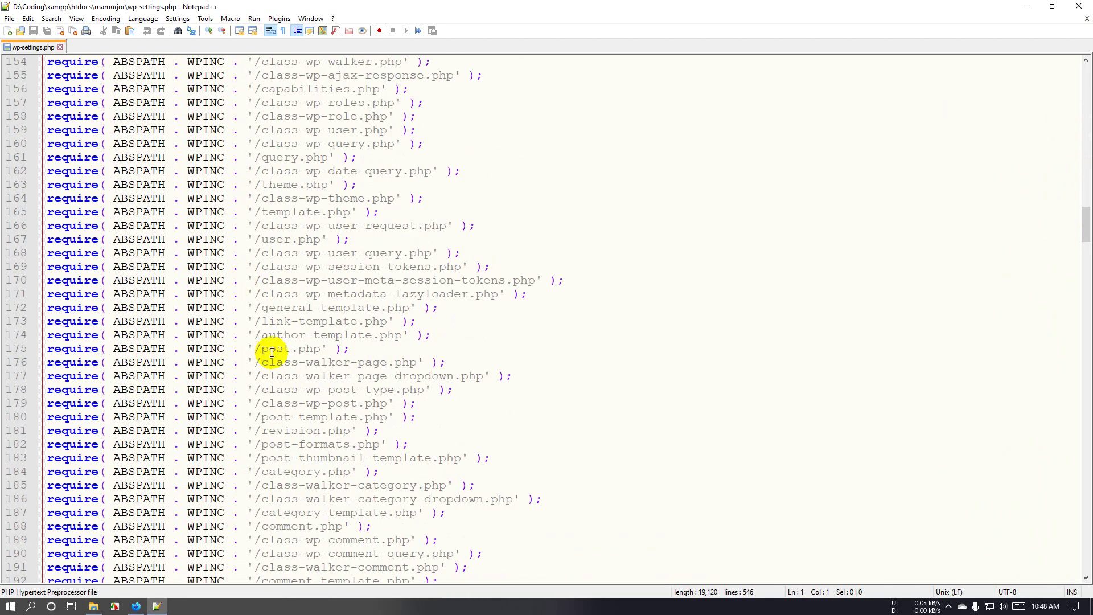
{"action": "left_click", "coordinate": [291, 349]}
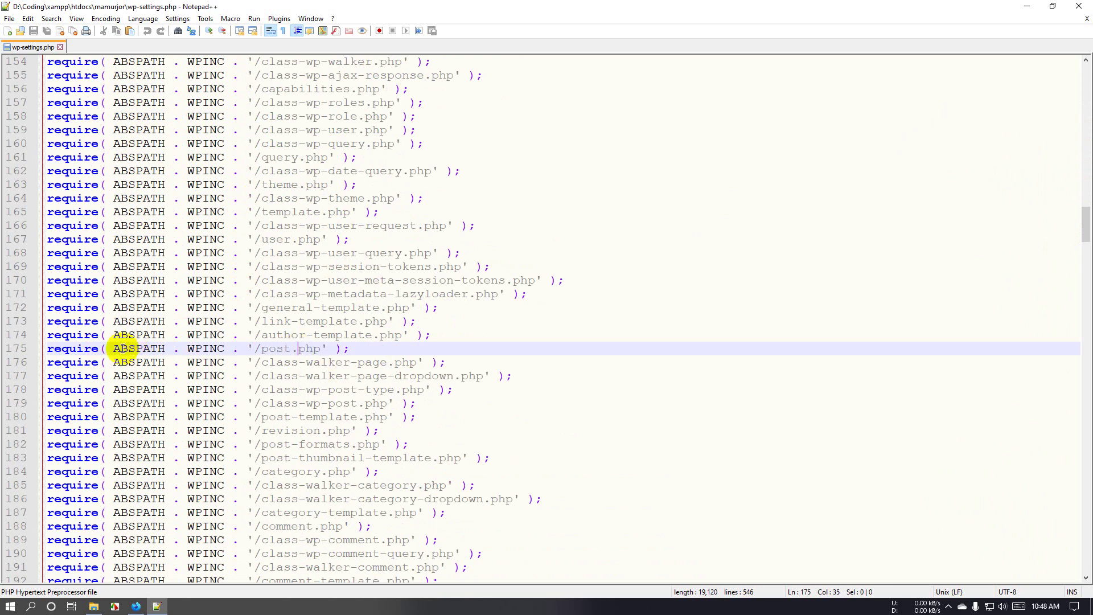
Step: Examine the require call and the post.php file name on line 175, then put the editor away
{"action": "left_click_drag", "start_coordinate": [49, 349], "coordinate": [98, 349]}
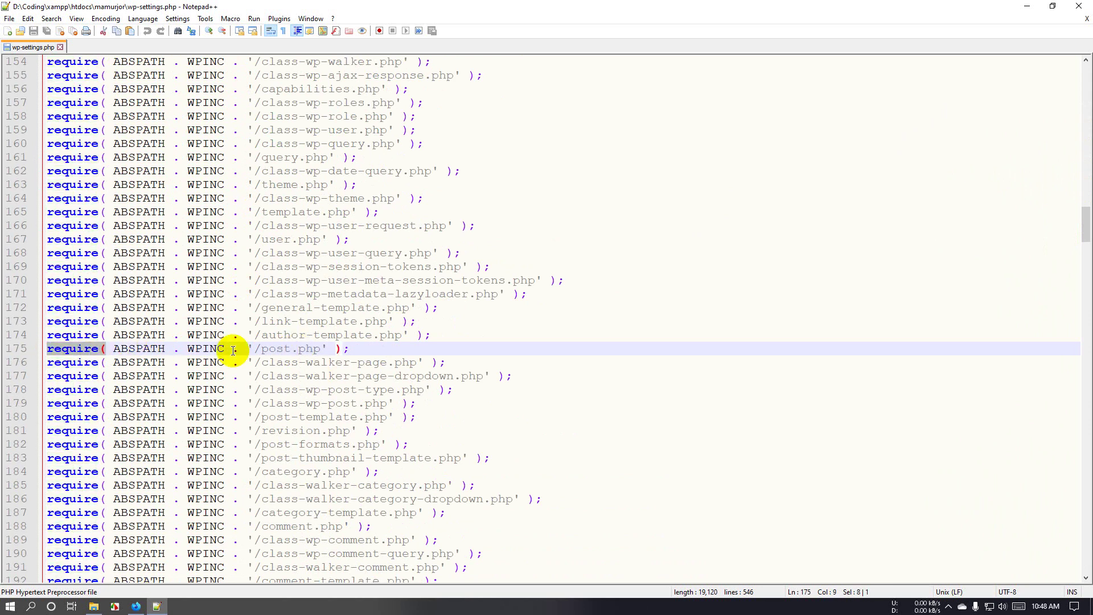
{"action": "left_click_drag", "start_coordinate": [262, 349], "coordinate": [310, 349]}
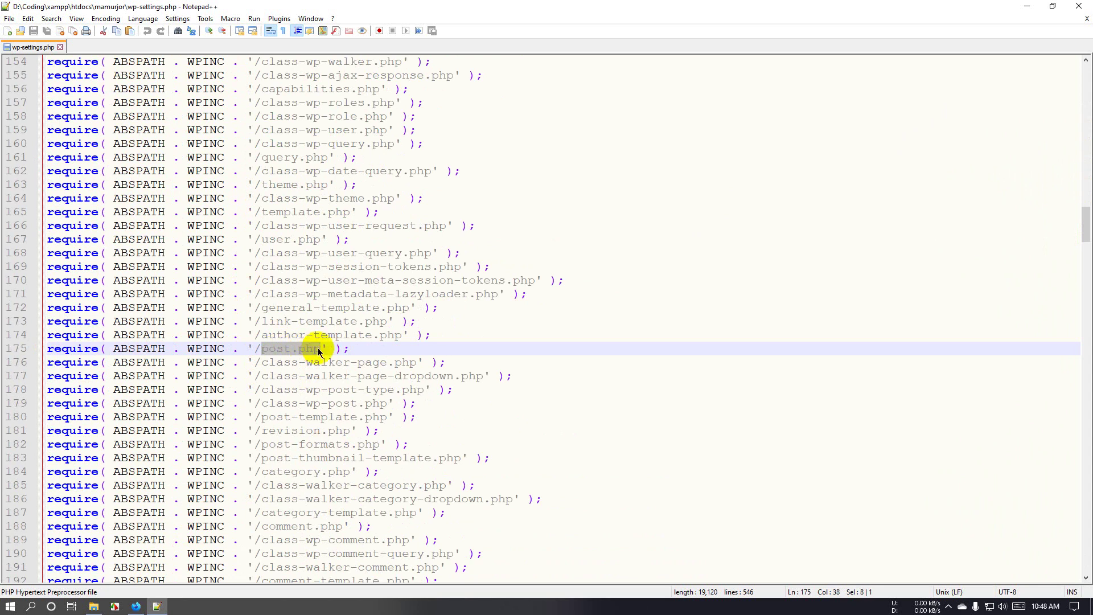
{"action": "left_click", "coordinate": [309, 348]}
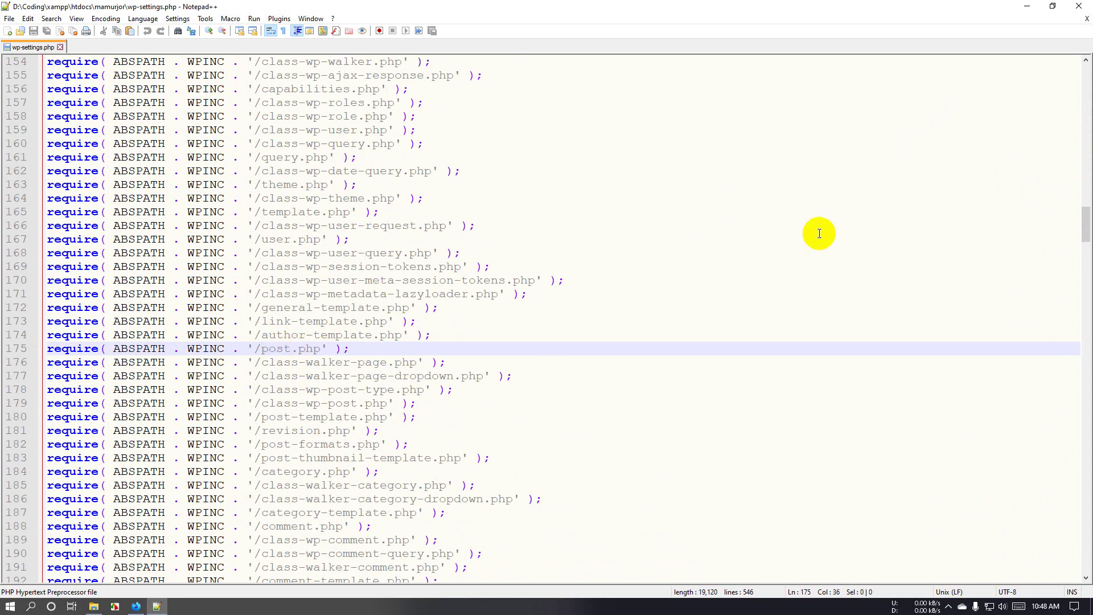
{"action": "left_click", "coordinate": [1018, 9]}
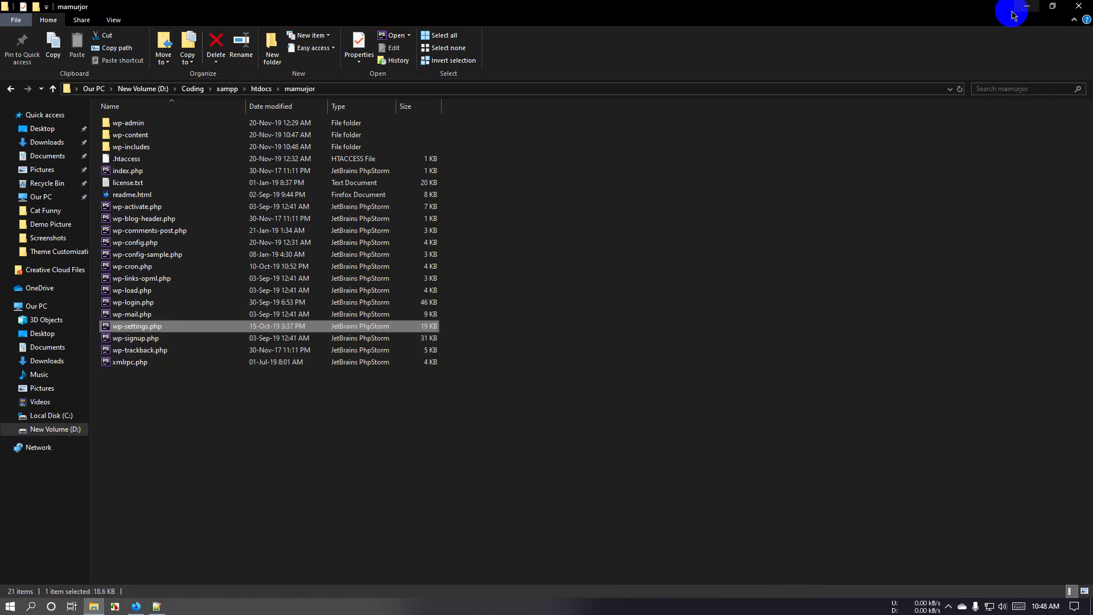
Step: Switch to Firefox to reread the fatal error output, then return to the mamurjor site folder
{"action": "left_click", "coordinate": [135, 607]}
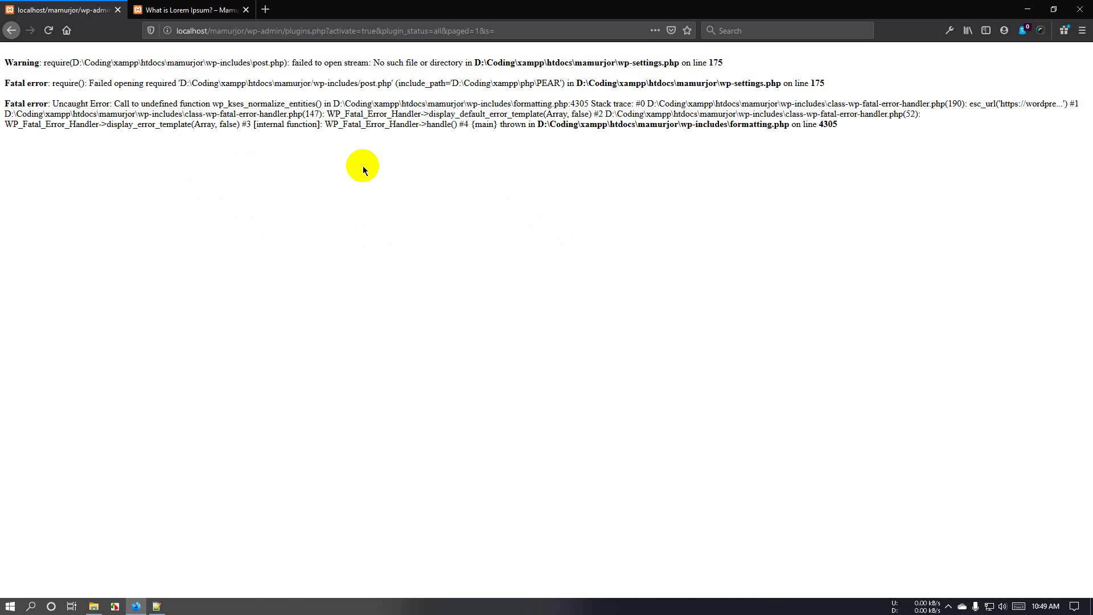
{"action": "left_click", "coordinate": [196, 17]}
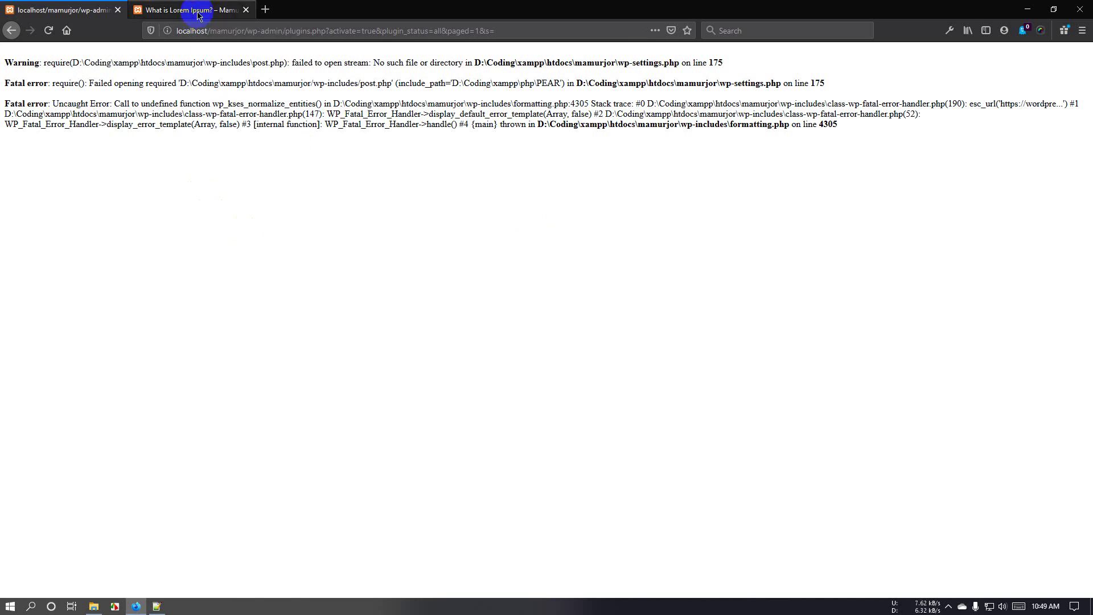
{"action": "left_click", "coordinate": [196, 12]}
{"action": "left_click", "coordinate": [127, 19]}
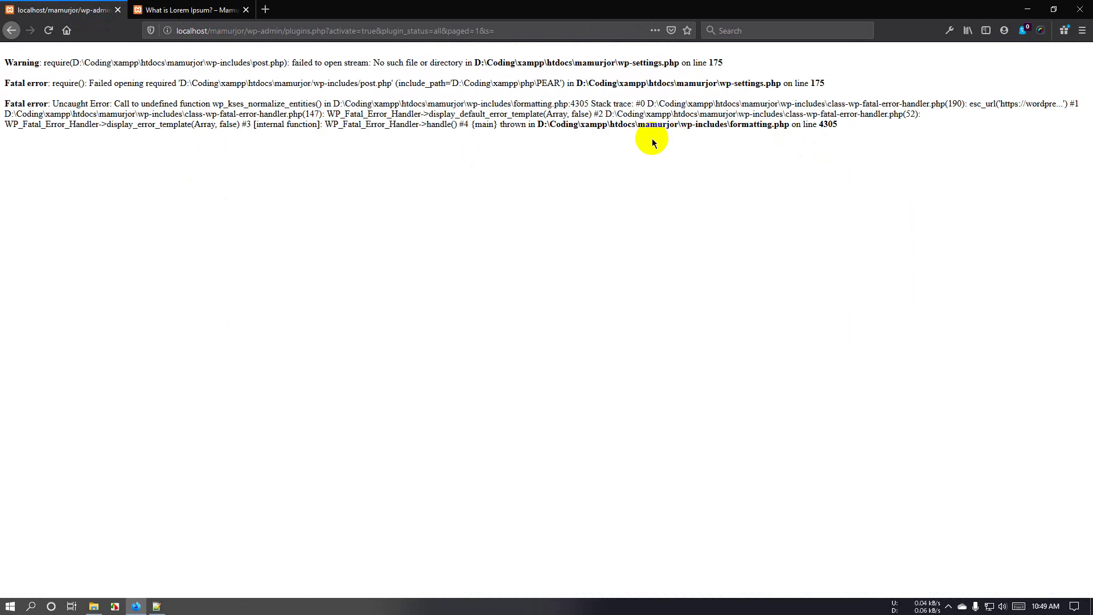
{"action": "left_click", "coordinate": [1036, 15]}
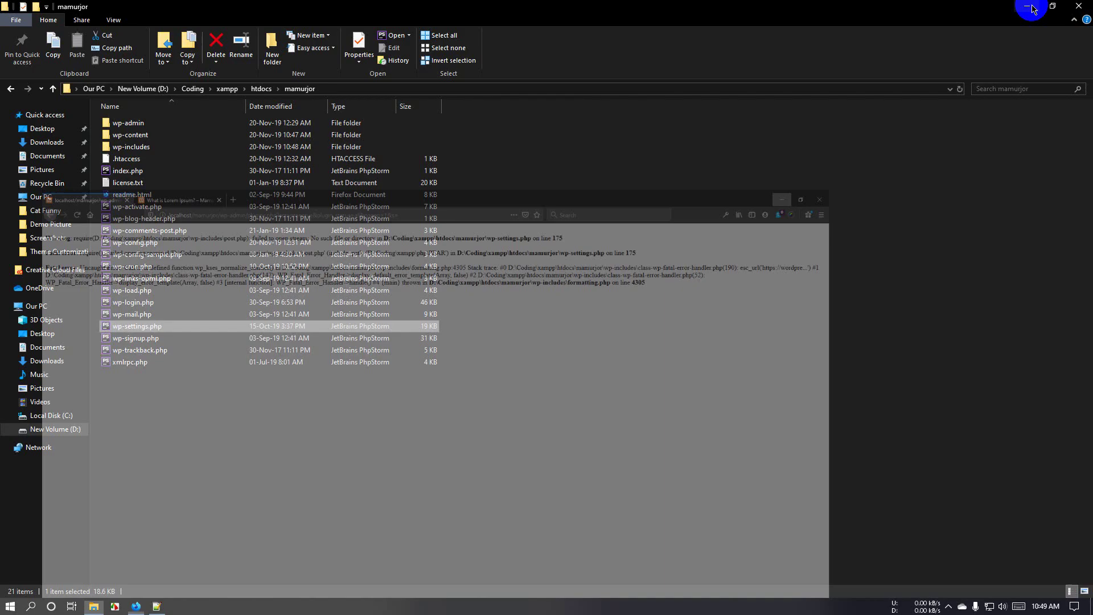
{"action": "left_click", "coordinate": [272, 398]}
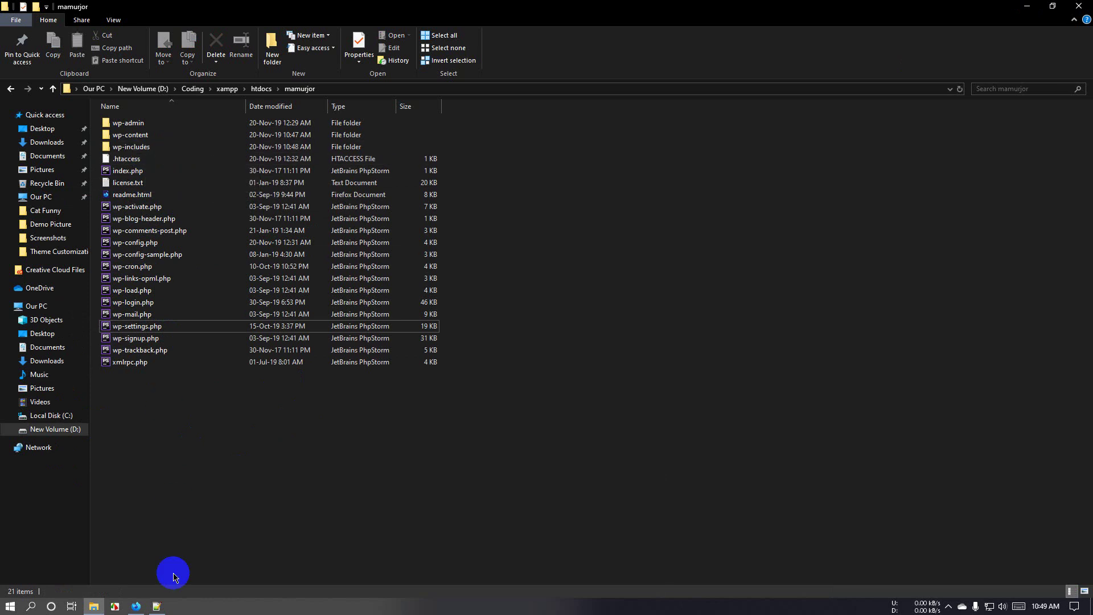
Step: Switch back to Firefox and highlight the settings file name in the warning's wp-settings.php path
{"action": "left_click", "coordinate": [136, 605]}
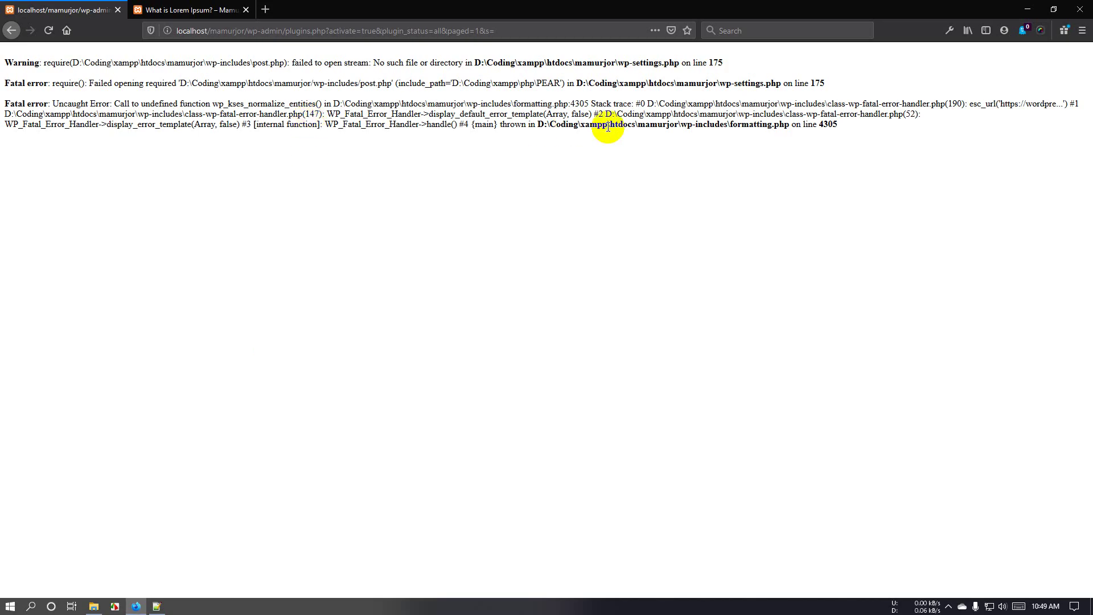
{"action": "double_click", "coordinate": [713, 63]}
{"action": "left_click_drag", "start_coordinate": [629, 62], "coordinate": [653, 62]}
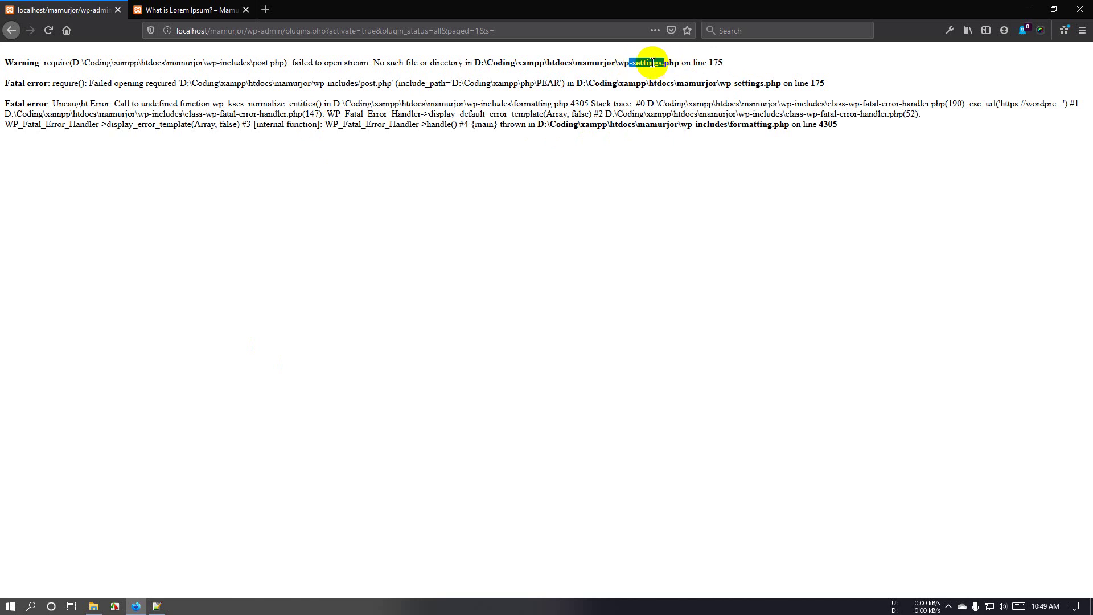
Step: Switch to Notepad++ and compare the parts of line 175's require statement for post.php with the warning
{"action": "left_click", "coordinate": [157, 606]}
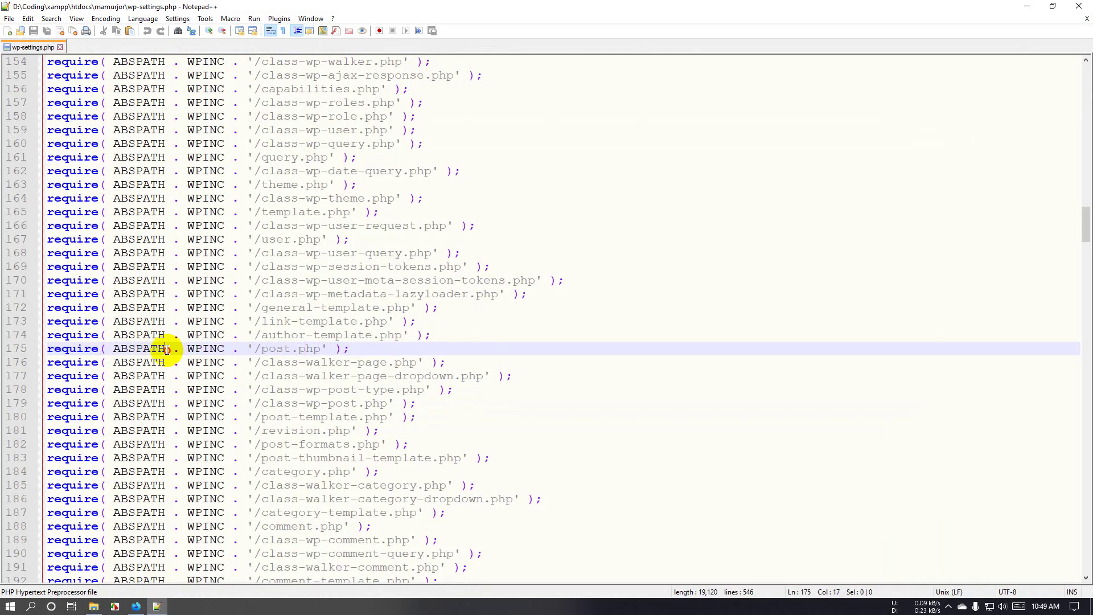
{"action": "left_click_drag", "start_coordinate": [166, 349], "coordinate": [178, 351]}
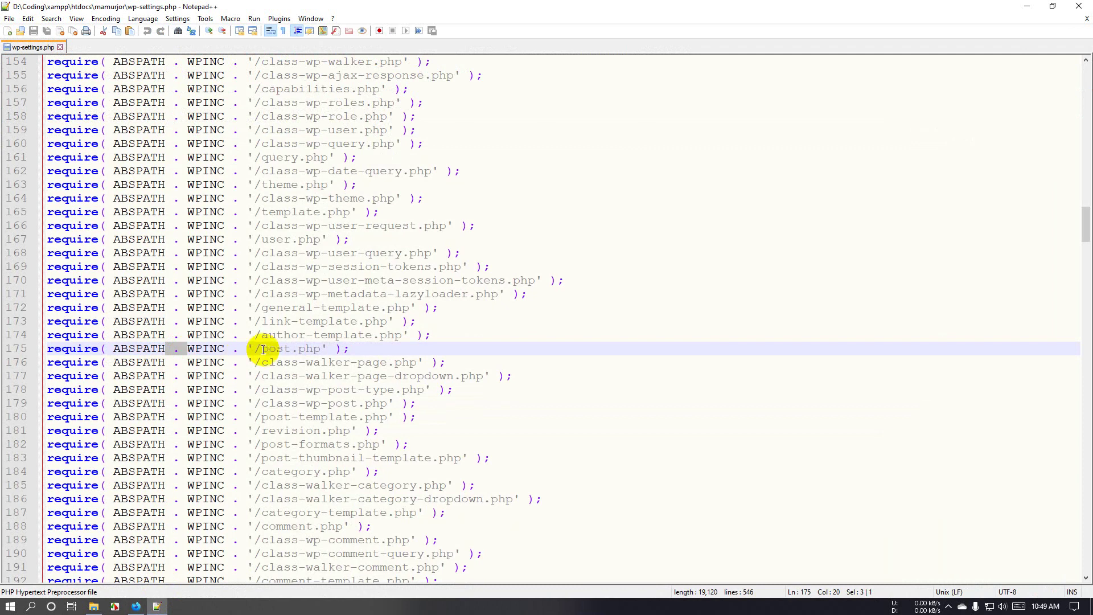
{"action": "left_click_drag", "start_coordinate": [262, 350], "coordinate": [315, 348]}
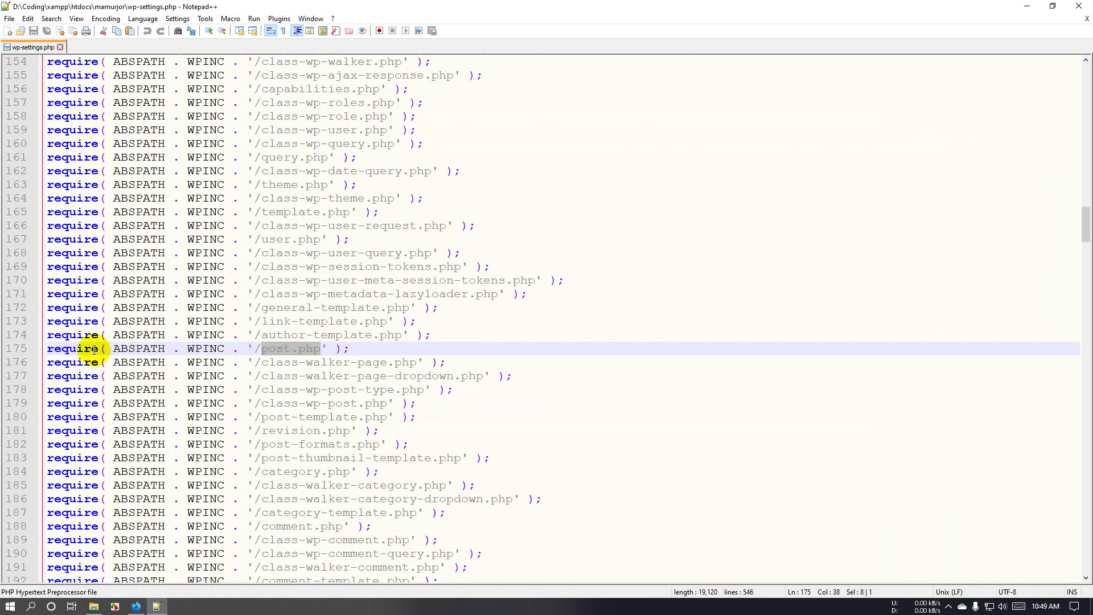
{"action": "left_click_drag", "start_coordinate": [61, 349], "coordinate": [91, 348]}
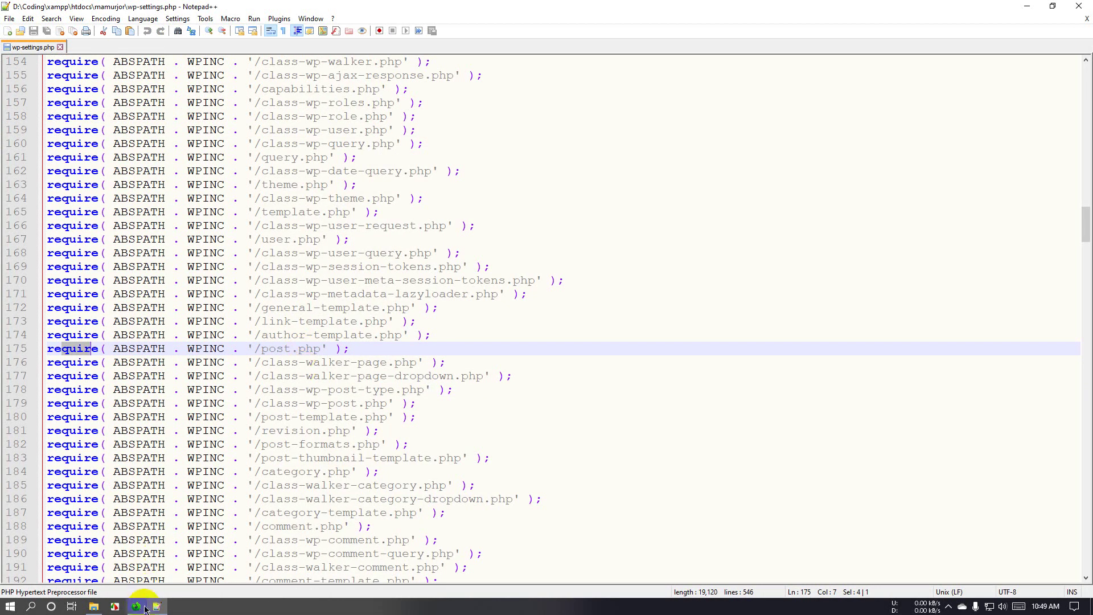
Step: From Firefox's downloads, open wordpress-5.3.zip in WinRAR, dismiss the licence reminder and enter its wordpress folder
{"action": "left_click", "coordinate": [136, 605]}
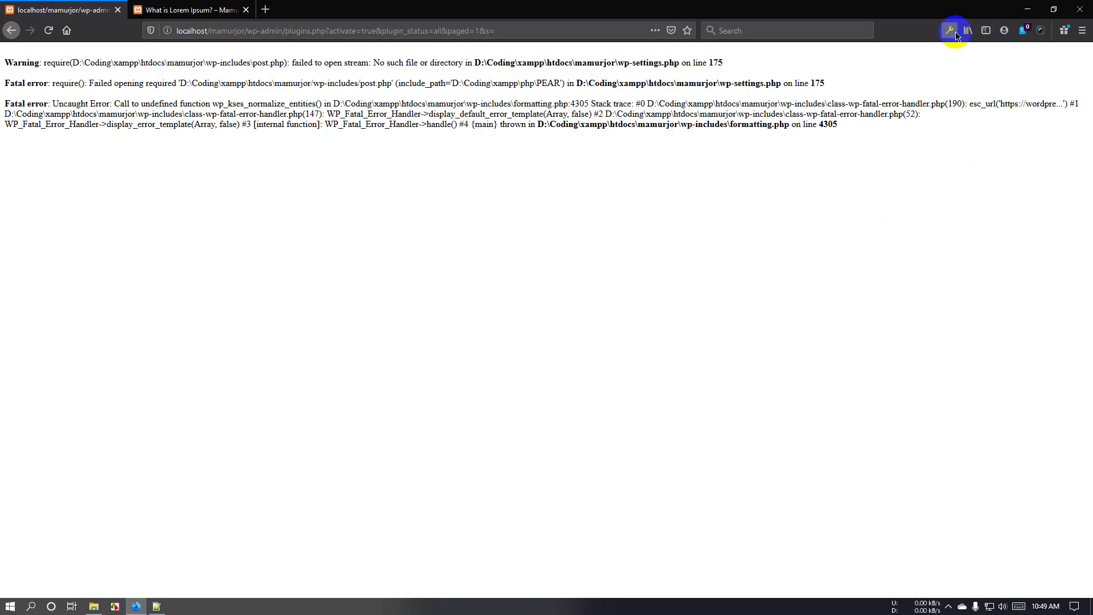
{"action": "left_click", "coordinate": [968, 30]}
{"action": "left_click", "coordinate": [877, 93]}
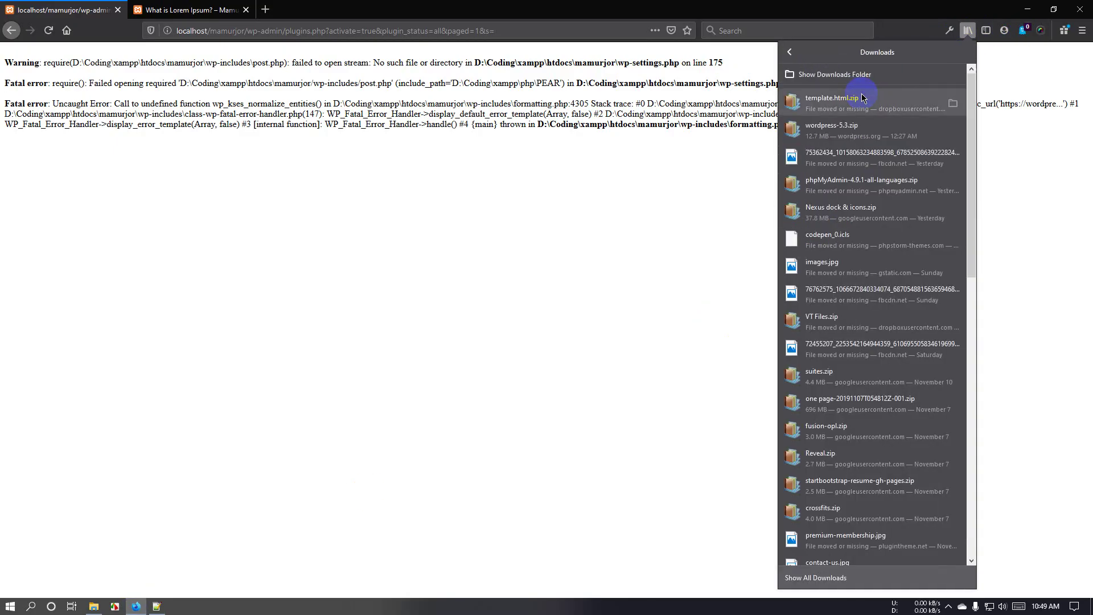
{"action": "left_click", "coordinate": [852, 130]}
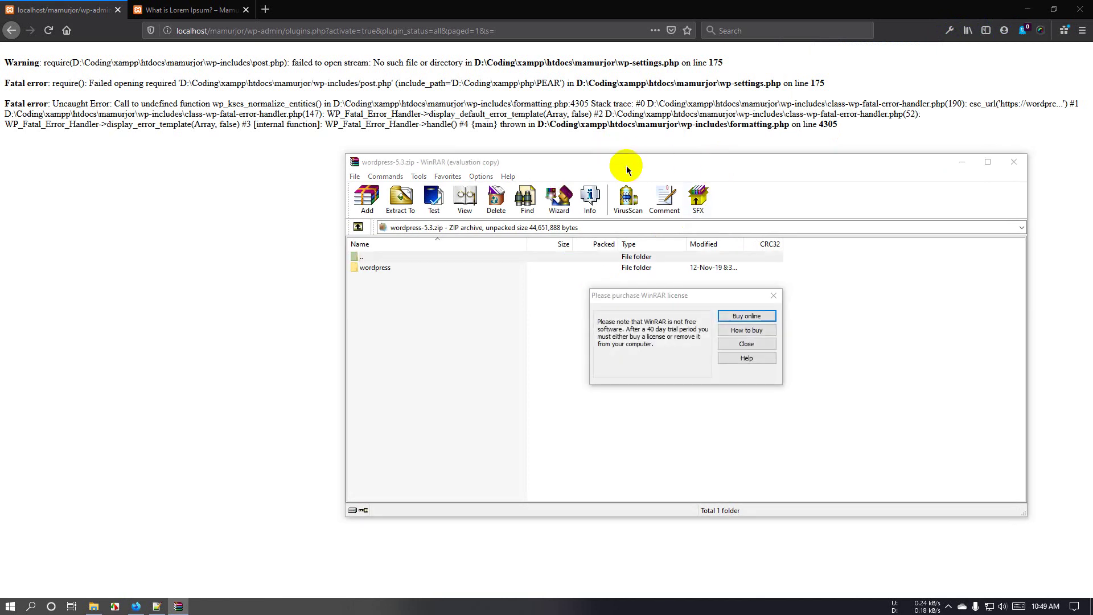
{"action": "left_click", "coordinate": [747, 344]}
{"action": "left_click_drag", "start_coordinate": [695, 160], "coordinate": [631, 142]}
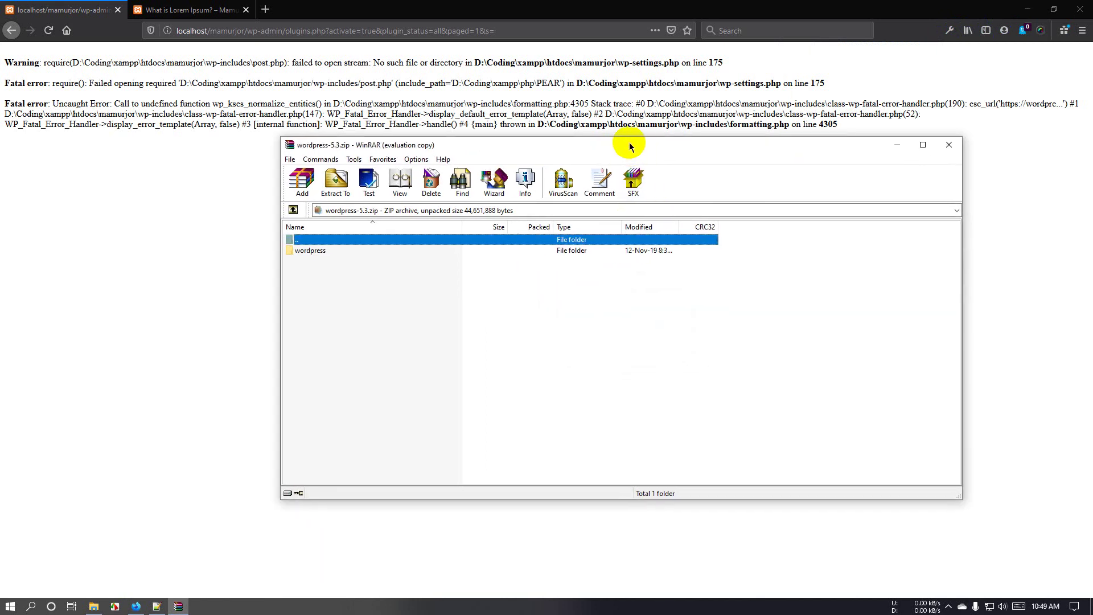
{"action": "double_click", "coordinate": [380, 252]}
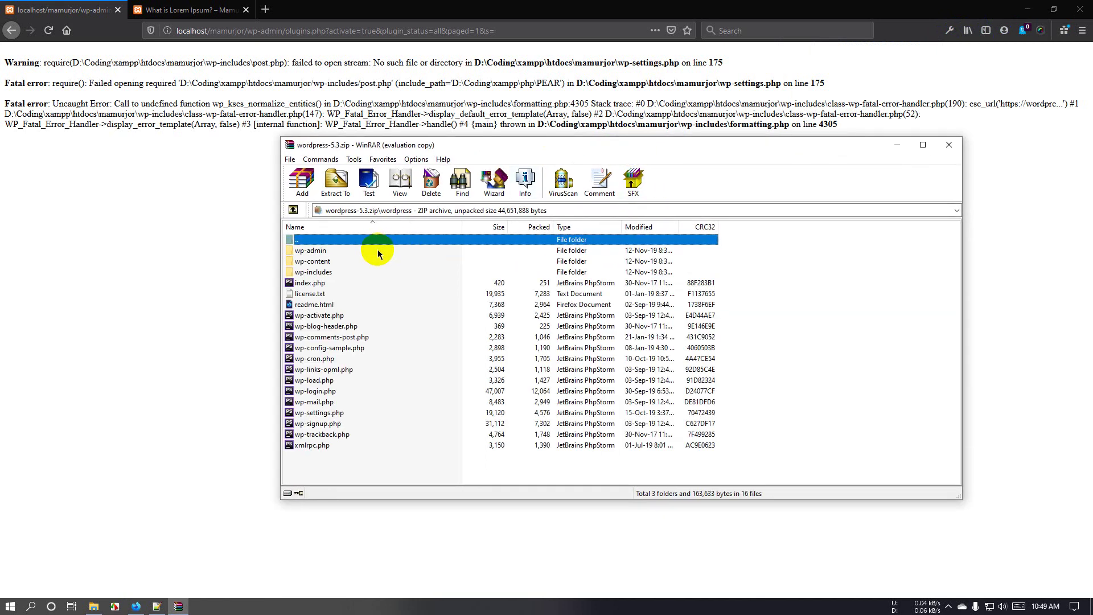
Step: Look through the archive's wp-admin and wp-content folders for the missing post.php file
{"action": "double_click", "coordinate": [327, 250]}
{"action": "scroll", "coordinate": [434, 414], "scroll_direction": "down", "scroll_amount": 18}
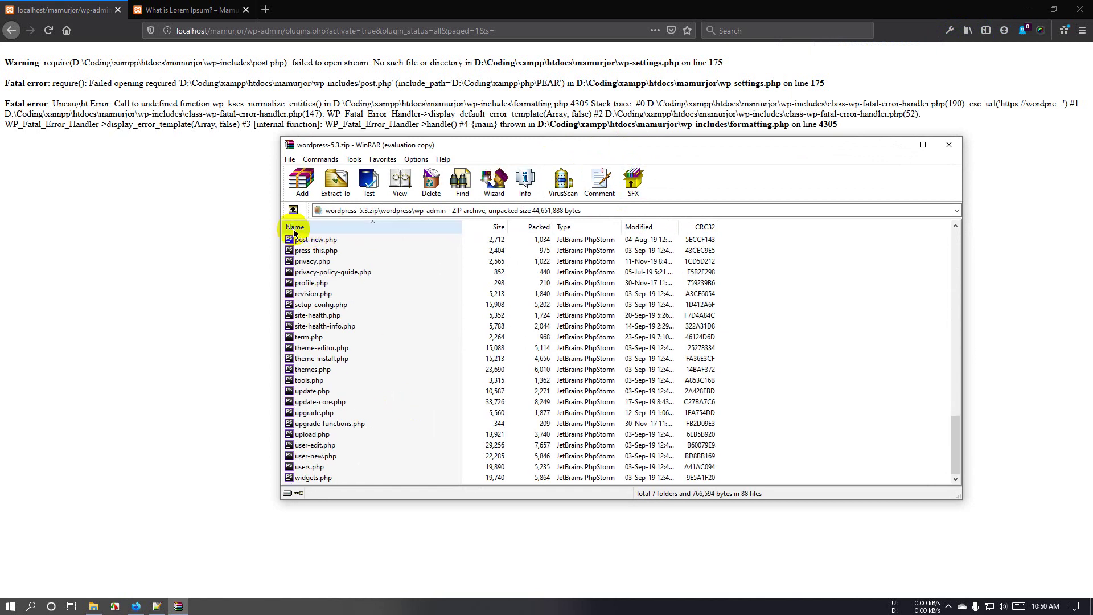
{"action": "left_click", "coordinate": [293, 211]}
{"action": "double_click", "coordinate": [322, 261]}
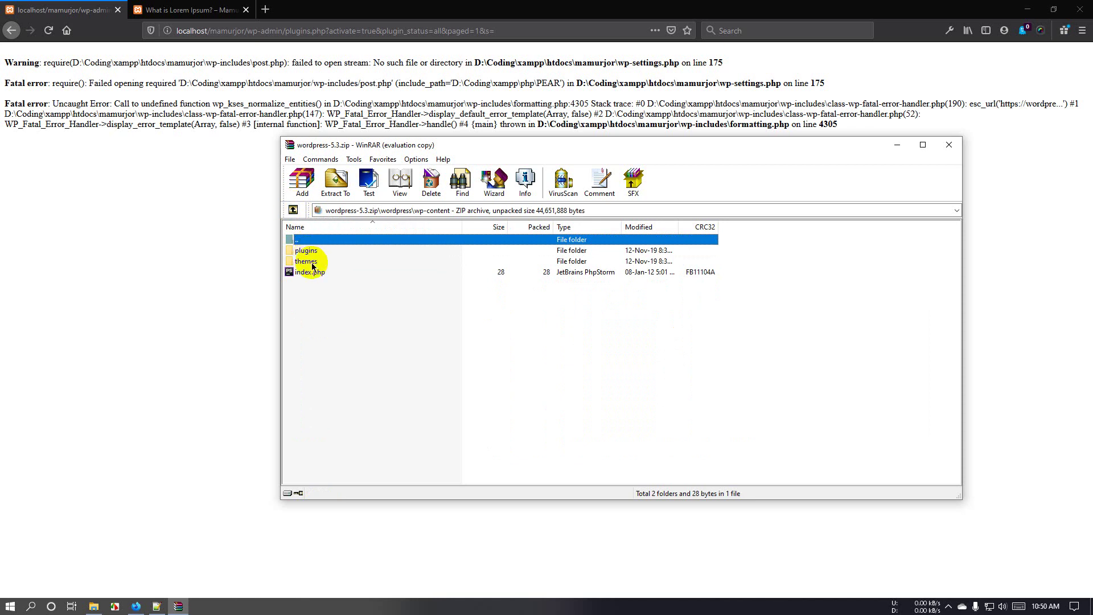
{"action": "left_click", "coordinate": [294, 210]}
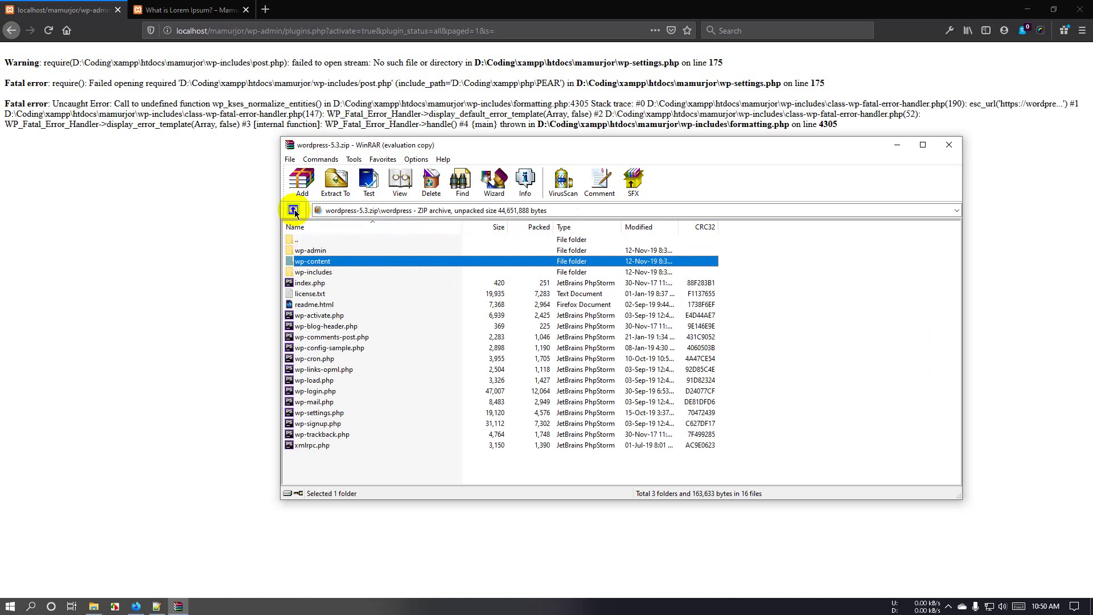
Step: Open the archive's wp-includes folder and select post.php
{"action": "double_click", "coordinate": [348, 274]}
{"action": "scroll", "coordinate": [387, 347], "scroll_direction": "down", "scroll_amount": 15}
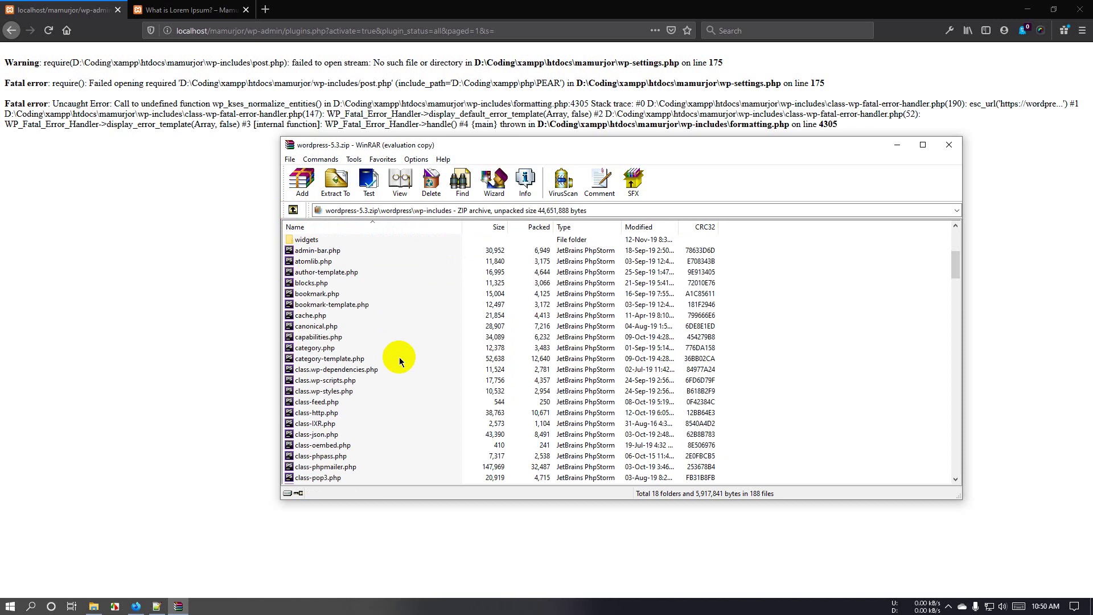
{"action": "scroll", "coordinate": [399, 360], "scroll_direction": "down", "scroll_amount": 20}
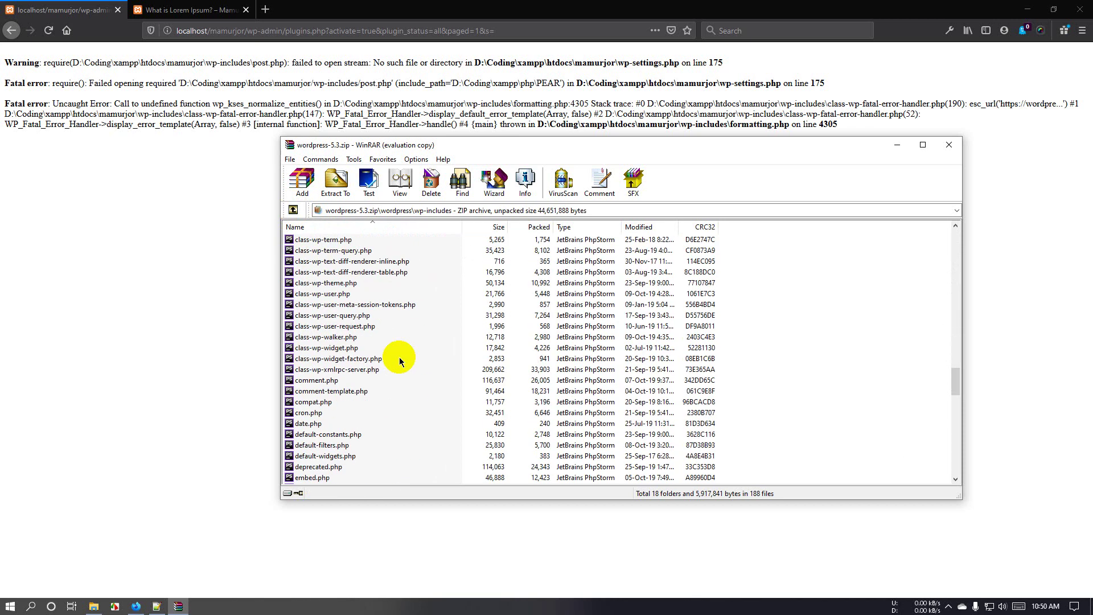
{"action": "scroll", "coordinate": [399, 360], "scroll_direction": "down", "scroll_amount": 9}
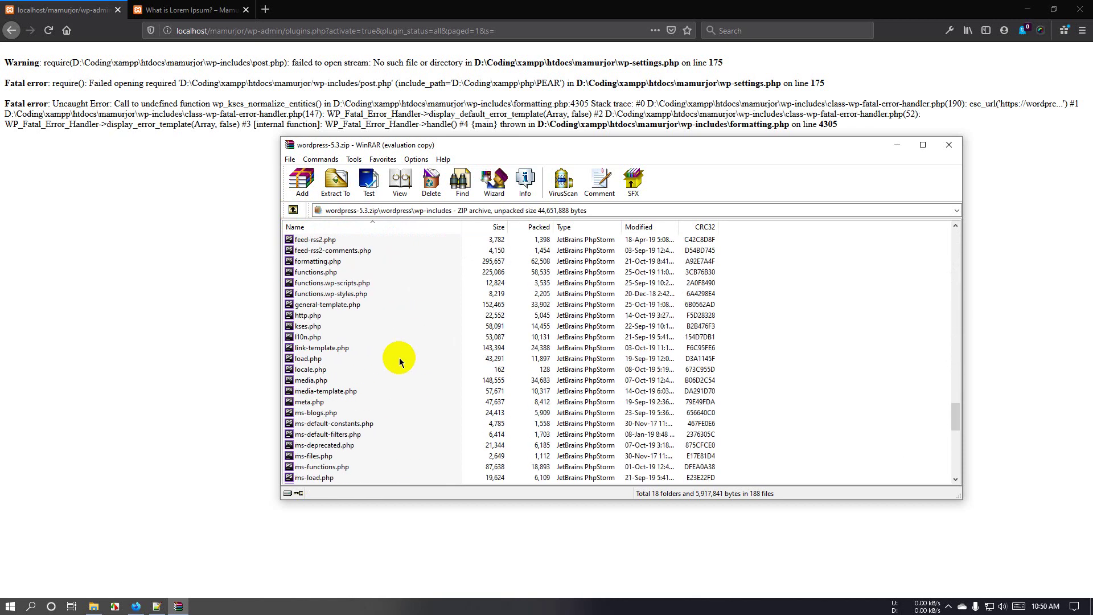
{"action": "scroll", "coordinate": [399, 360], "scroll_direction": "down", "scroll_amount": 5}
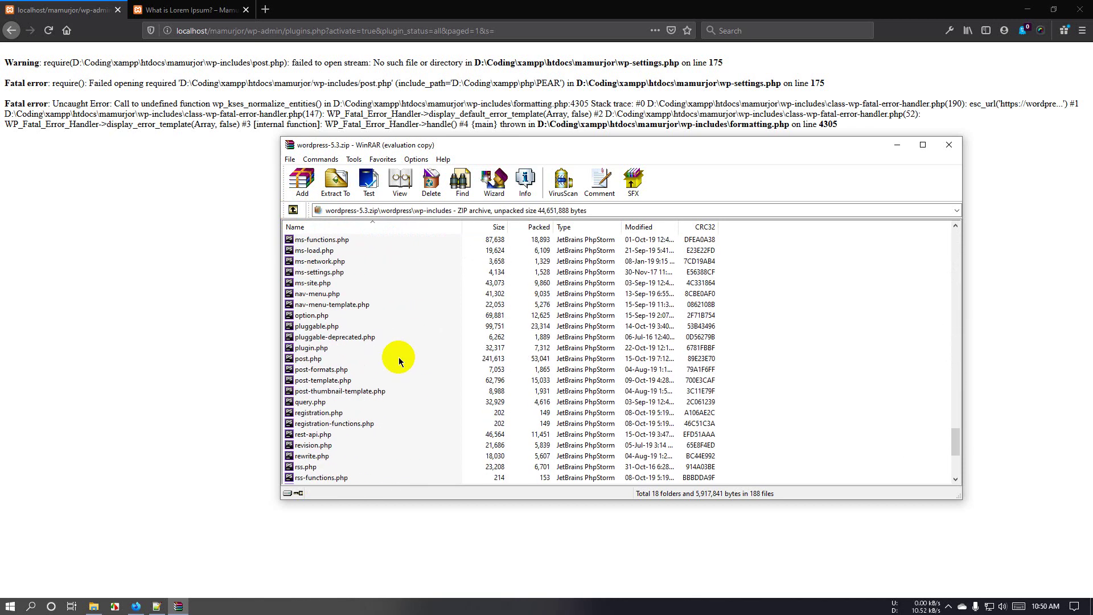
{"action": "left_click", "coordinate": [304, 360]}
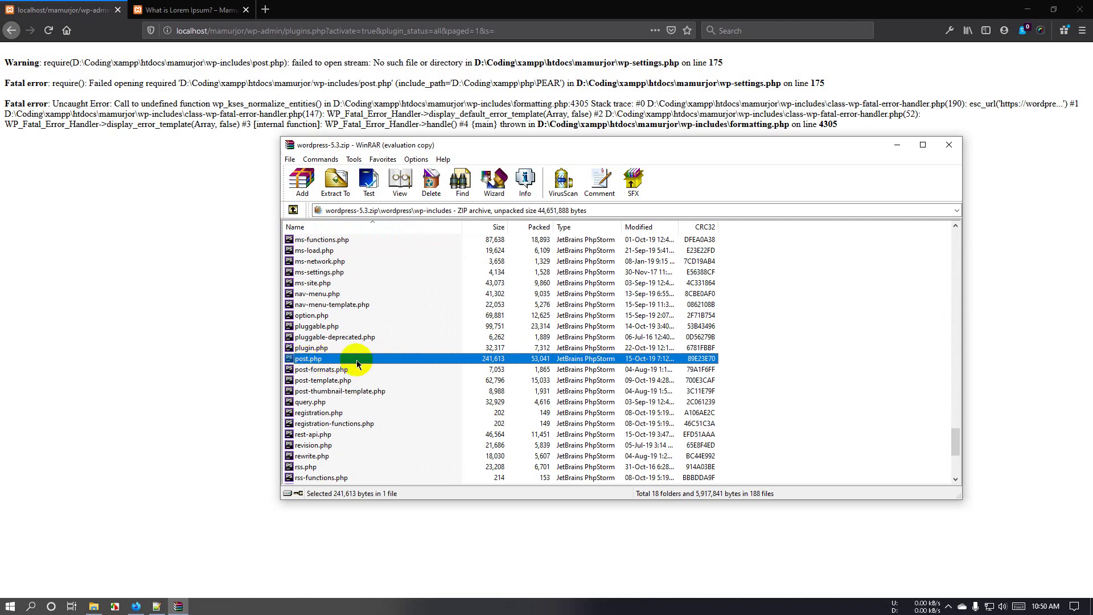
Step: Extract post.php from the archive into the site's mamurjor\wp-includes folder in File Explorer
{"action": "left_click", "coordinate": [94, 606]}
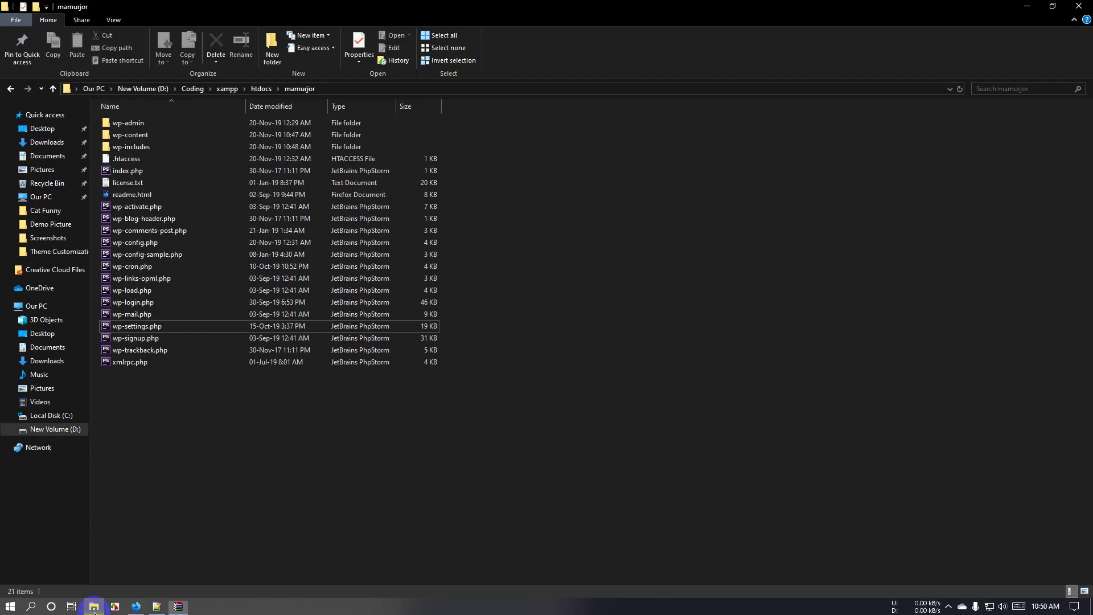
{"action": "double_click", "coordinate": [176, 150]}
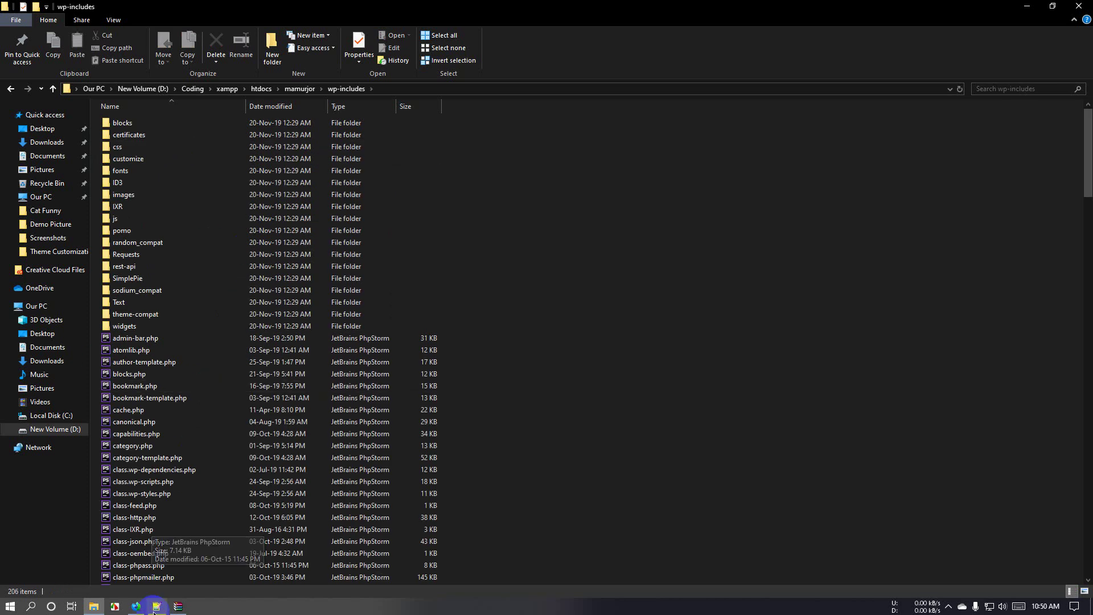
{"action": "left_click", "coordinate": [178, 606]}
{"action": "left_click_drag", "start_coordinate": [498, 140], "coordinate": [640, 123]}
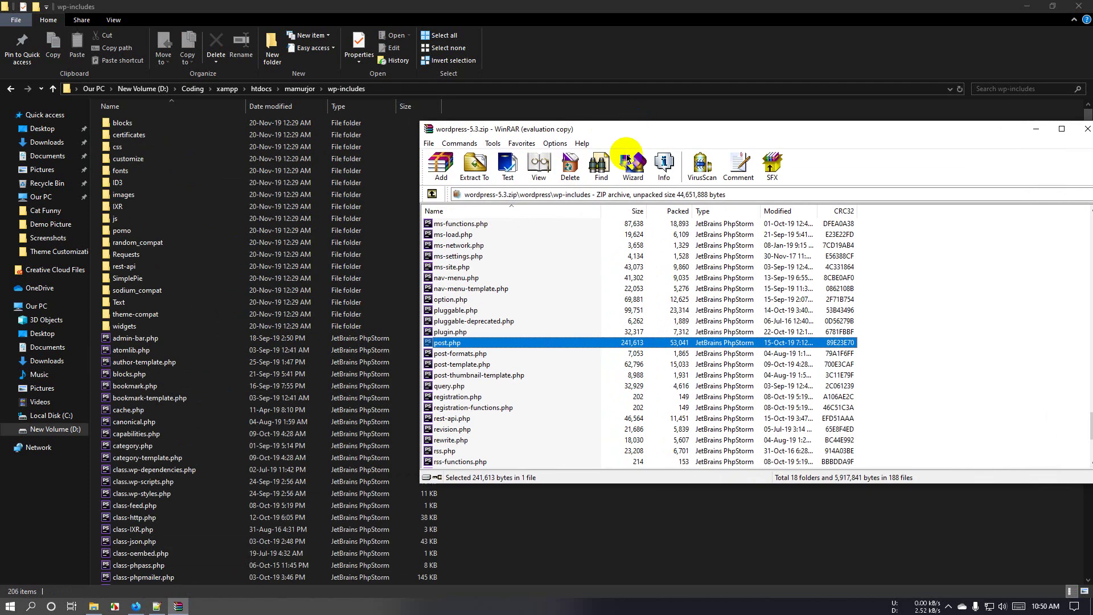
{"action": "left_click_drag", "start_coordinate": [498, 345], "coordinate": [521, 534]}
{"action": "scroll", "coordinate": [427, 513], "scroll_direction": "down", "scroll_amount": 3}
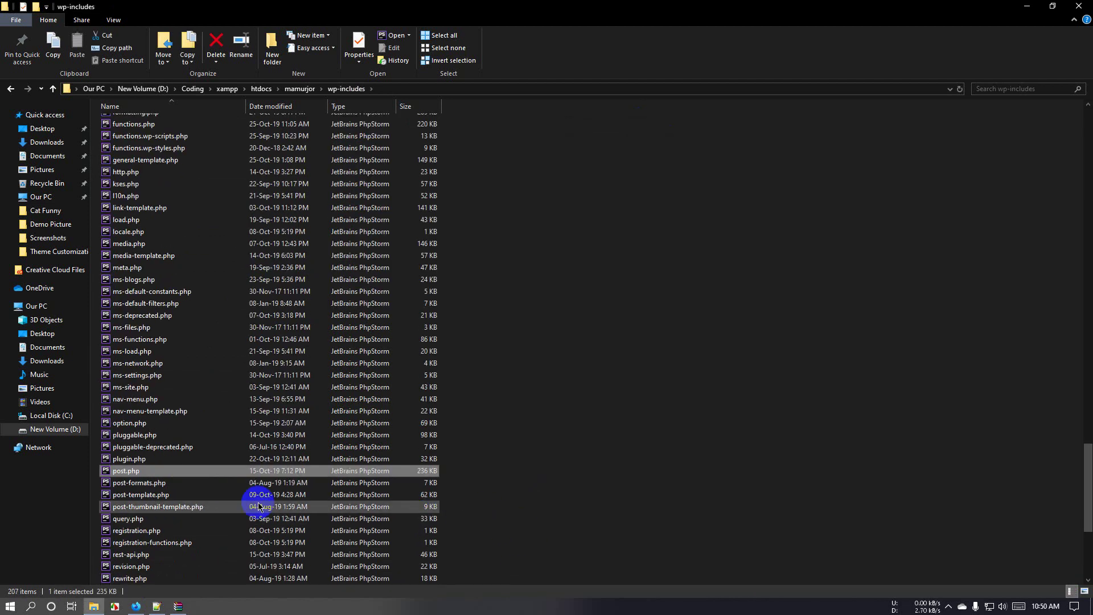
Step: Switch to Firefox and load the plugins.php page of the local site again
{"action": "left_click", "coordinate": [137, 607]}
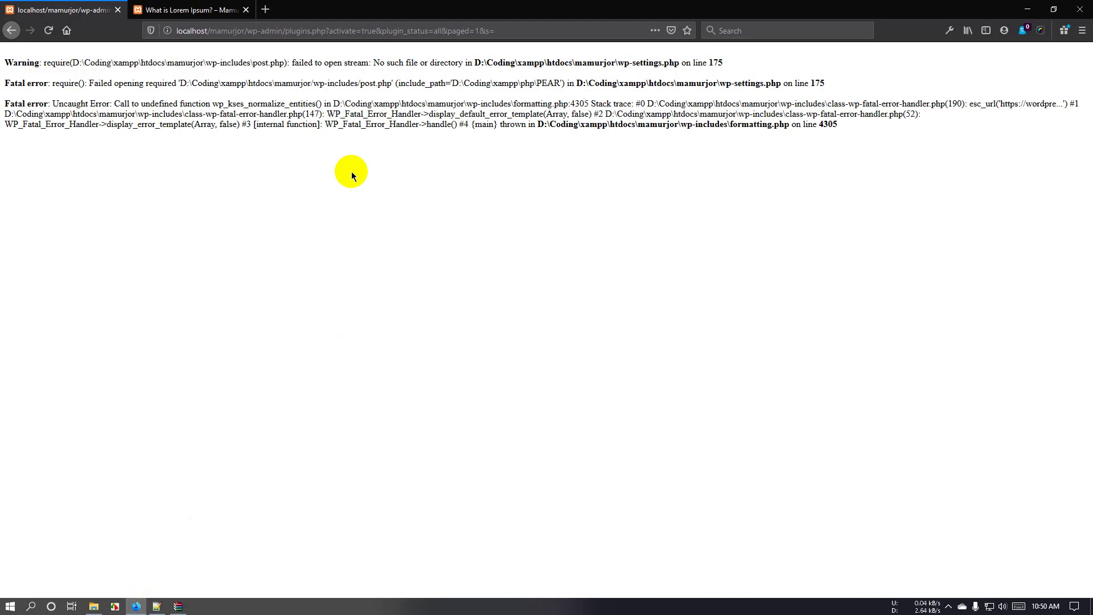
{"action": "left_click", "coordinate": [340, 30]}
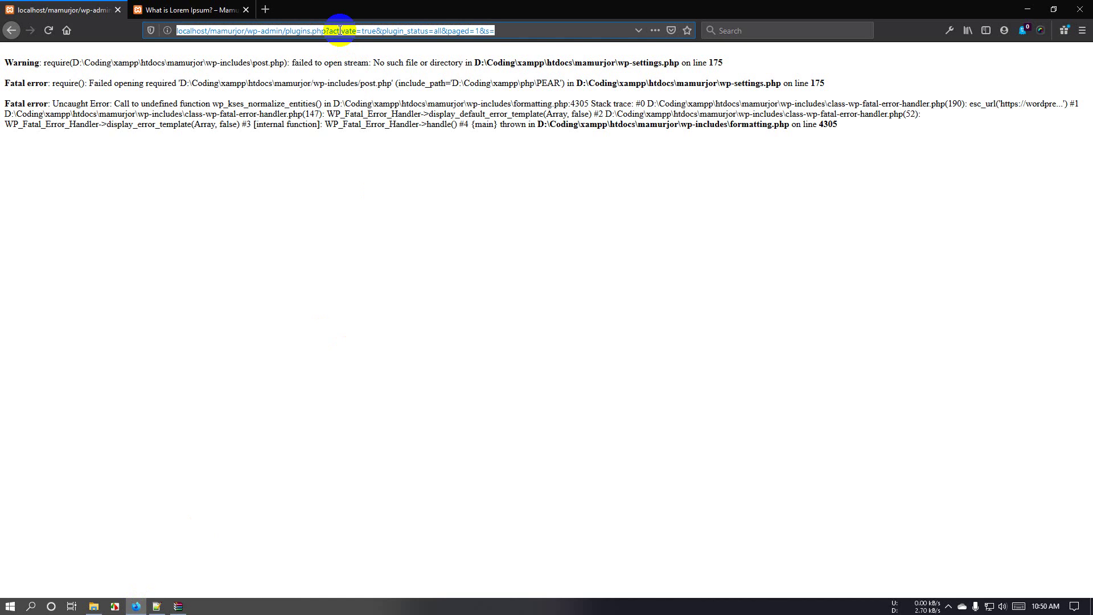
{"action": "key", "text": "Return"}
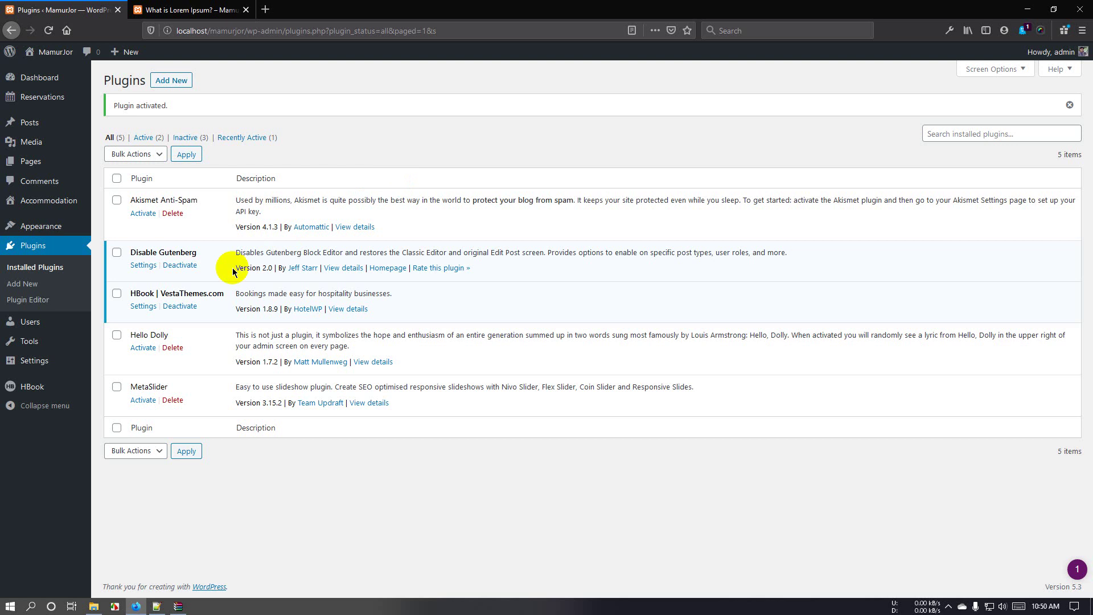
Step: Read the HBook plugin's name and description in the installed plugins list
{"action": "left_click_drag", "start_coordinate": [132, 294], "coordinate": [148, 292]}
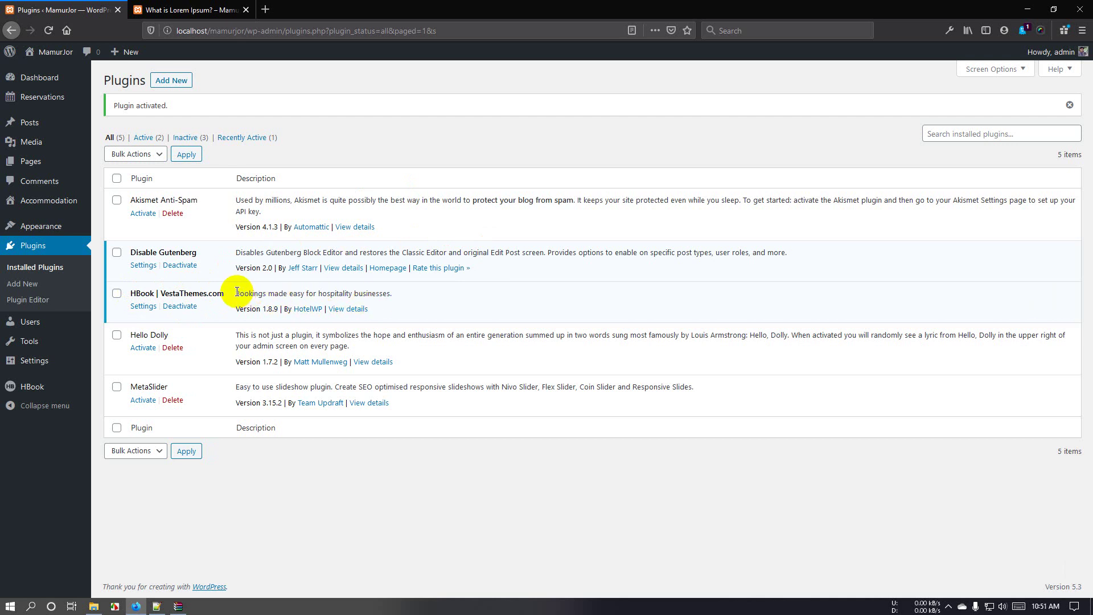
{"action": "left_click_drag", "start_coordinate": [238, 294], "coordinate": [370, 292]}
{"action": "left_click", "coordinate": [371, 292]}
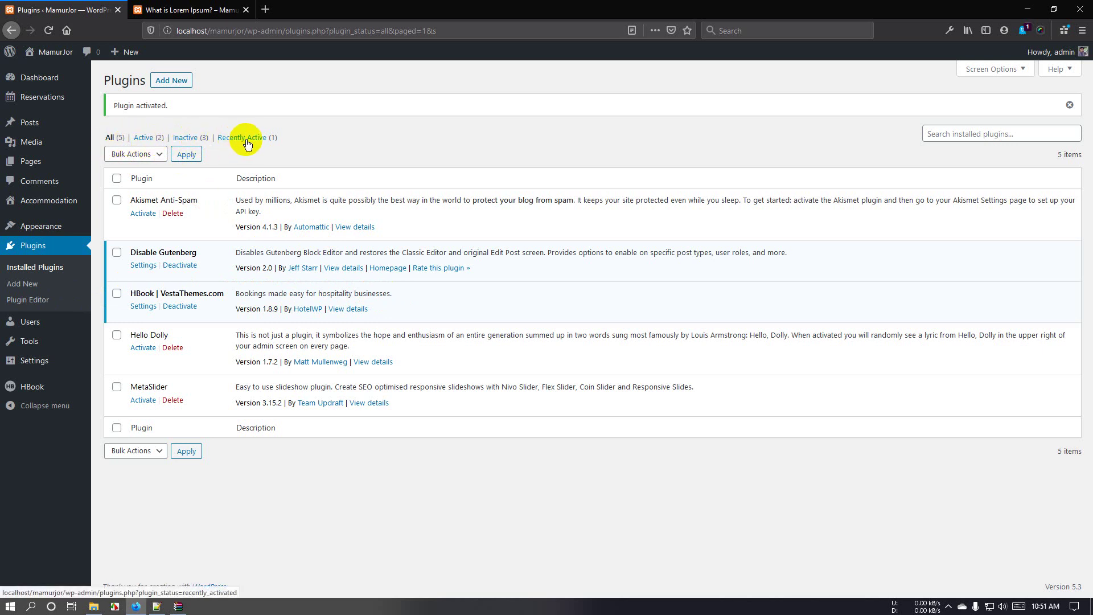
Step: View the plugin list filtered by All, Active, Inactive and Recently Active in turn
{"action": "left_click", "coordinate": [114, 141]}
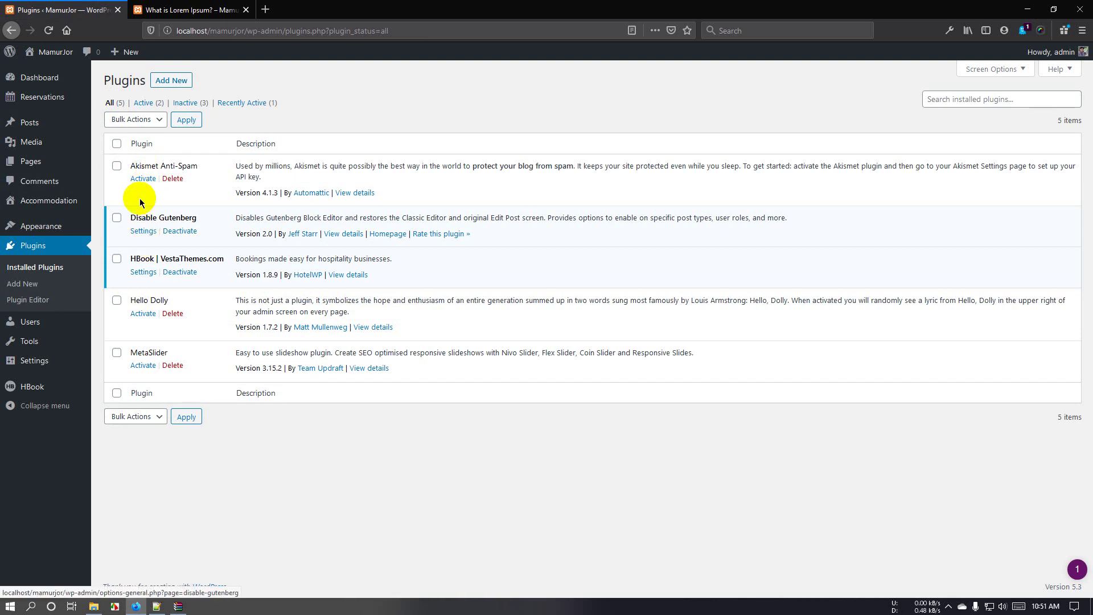
{"action": "left_click", "coordinate": [150, 104]}
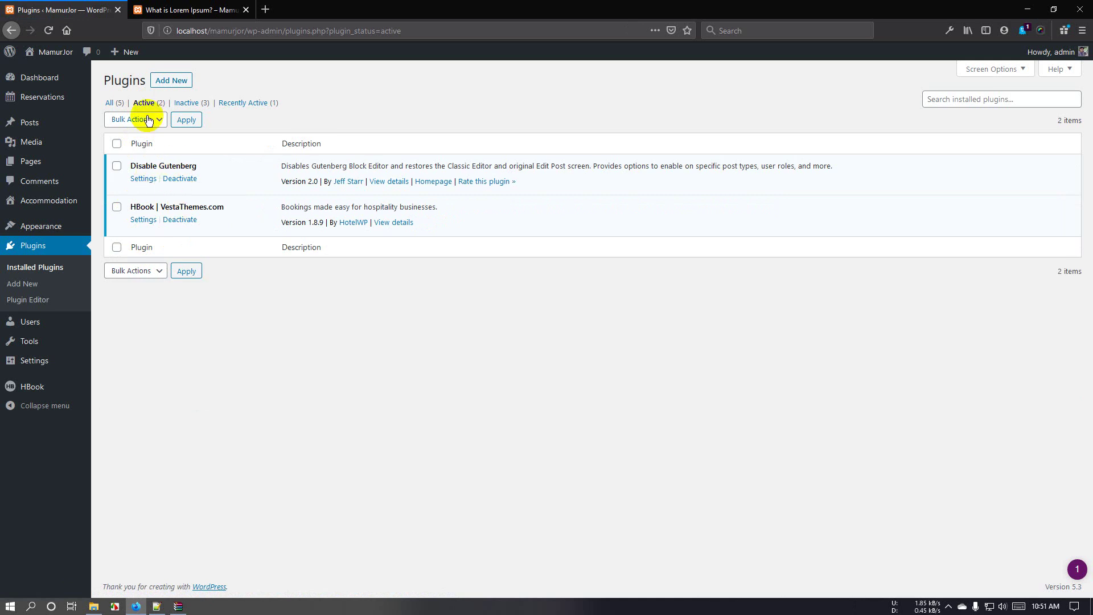
{"action": "left_click", "coordinate": [188, 103]}
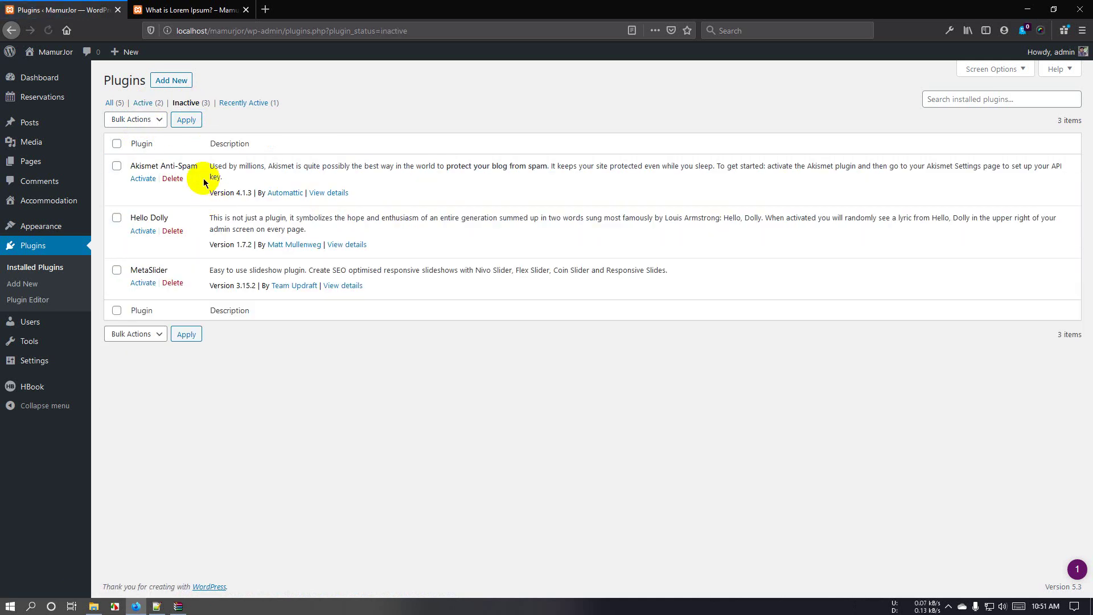
{"action": "left_click", "coordinate": [245, 103]}
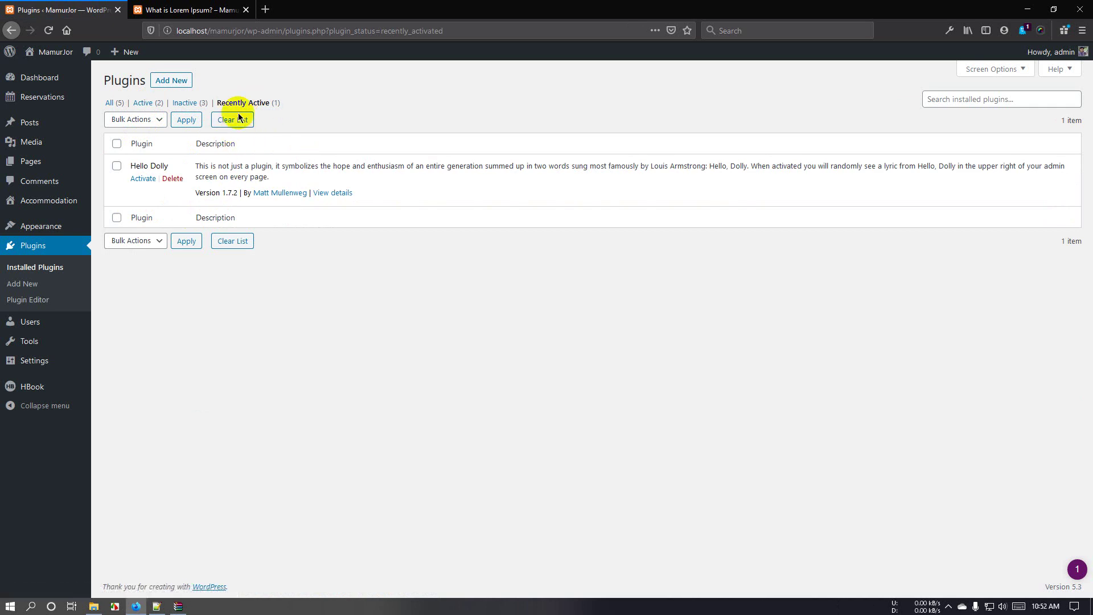
Step: Show all plugins again and activate the Hello Dolly plugin
{"action": "left_click", "coordinate": [109, 103]}
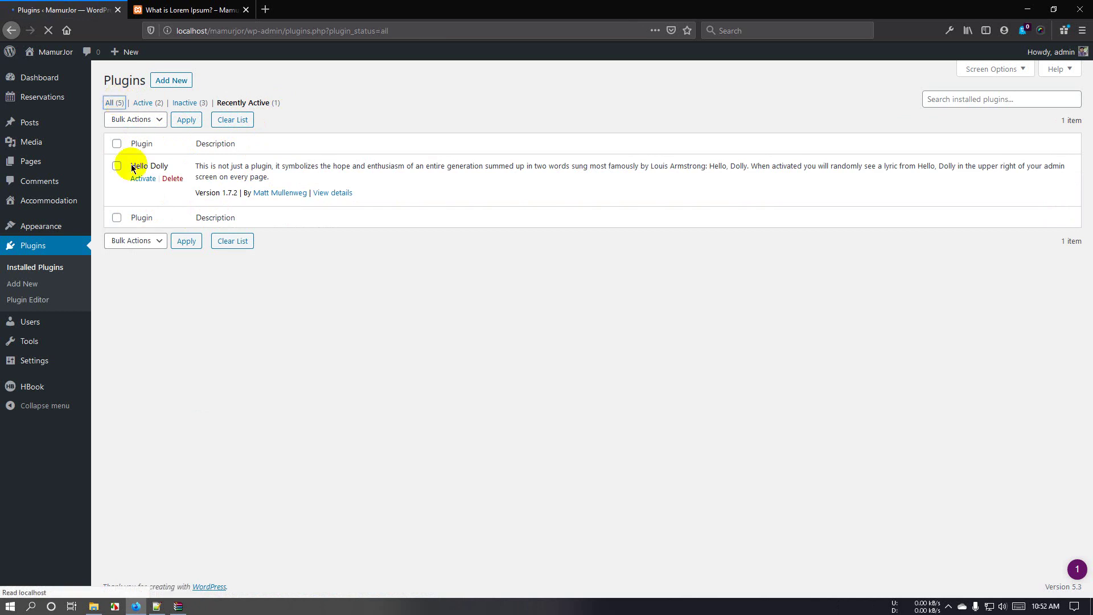
{"action": "left_click", "coordinate": [145, 314]}
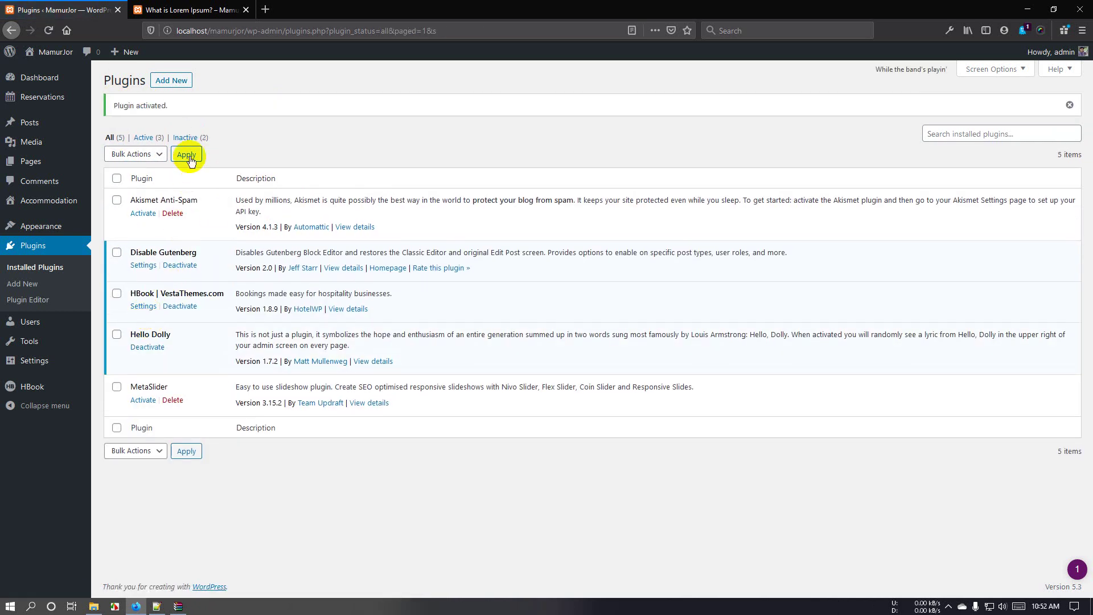
Step: Select both inactive plugins, Akismet Anti-Spam and MetaSlider, in the Inactive list and activate them together with the Activate bulk action
{"action": "left_click", "coordinate": [186, 138]}
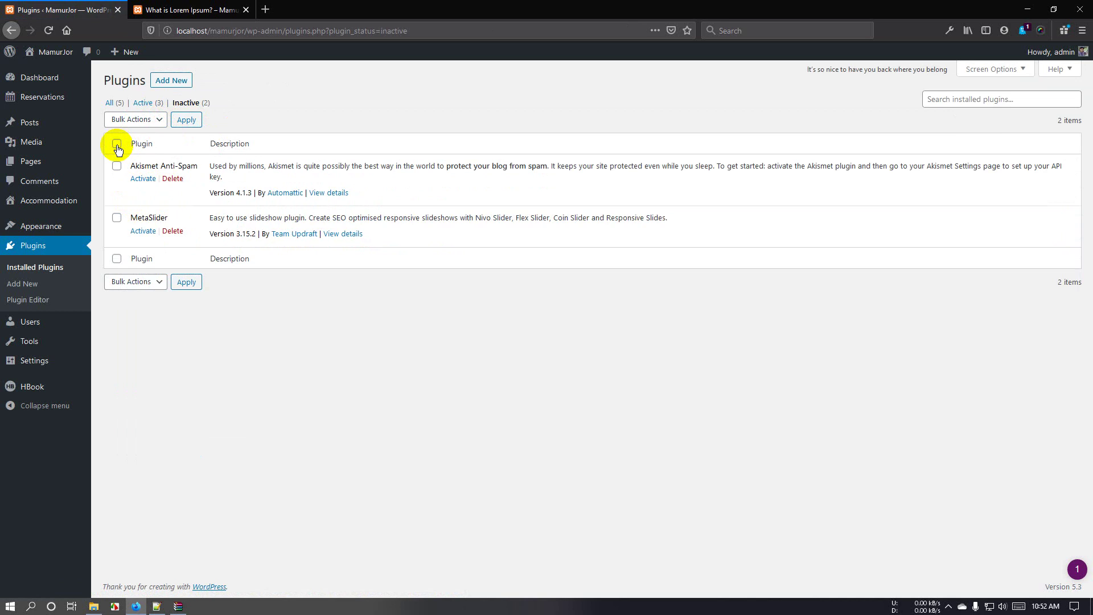
{"action": "left_click", "coordinate": [142, 120]}
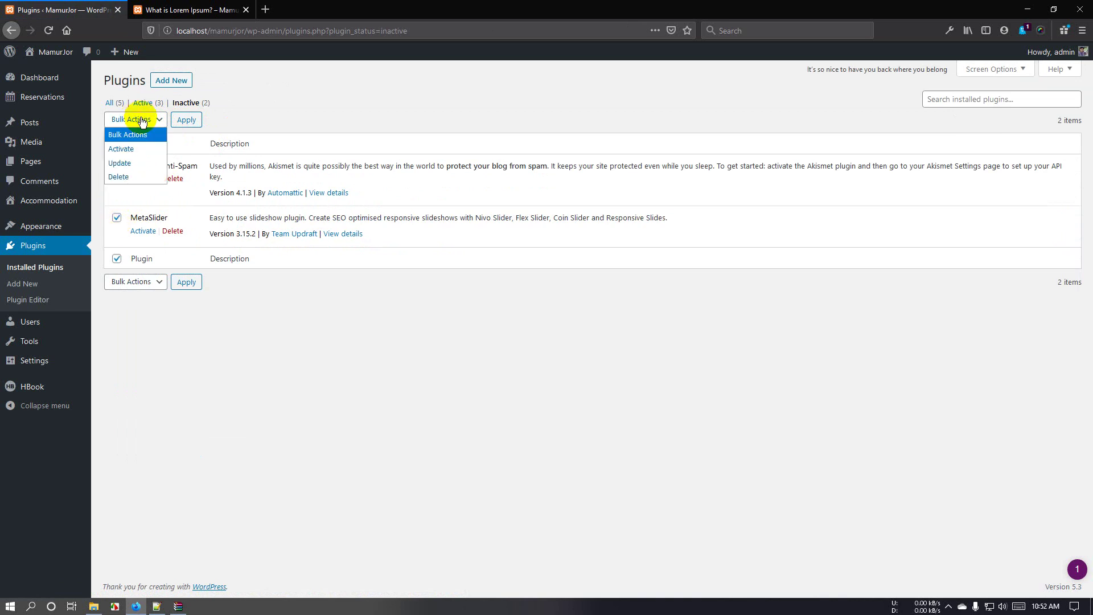
{"action": "left_click", "coordinate": [134, 148]}
{"action": "left_click", "coordinate": [144, 120]}
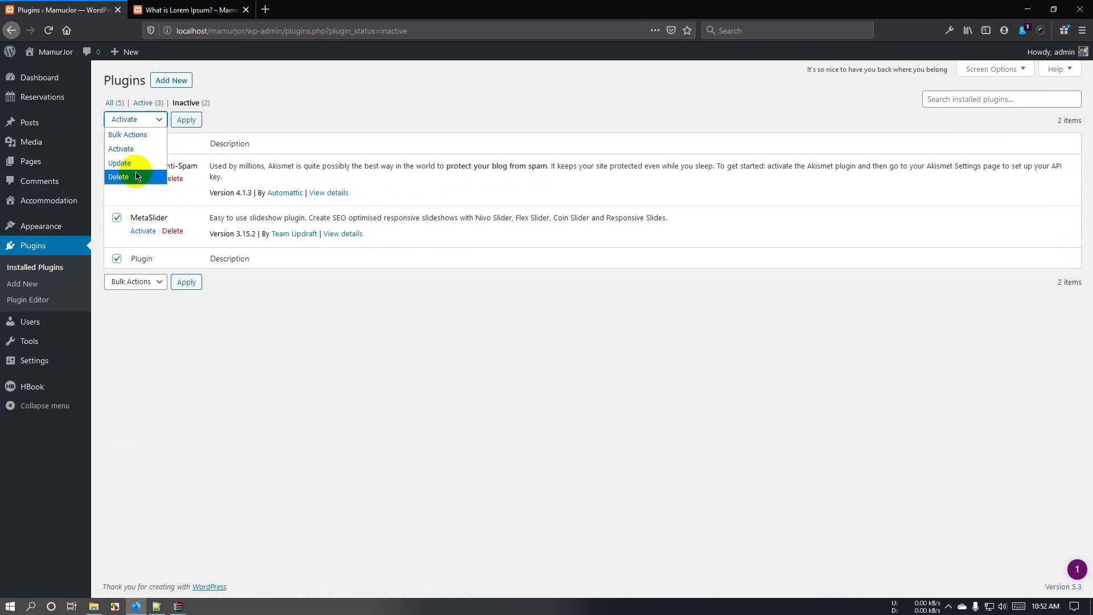
{"action": "left_click", "coordinate": [141, 149]}
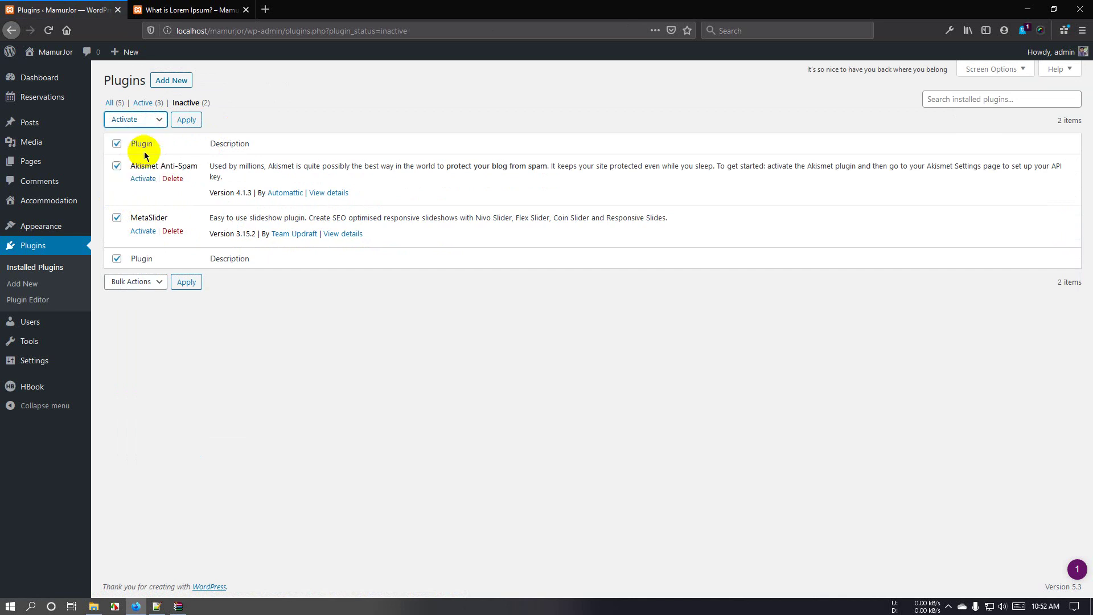
{"action": "mouse_move", "coordinate": [50, 81]}
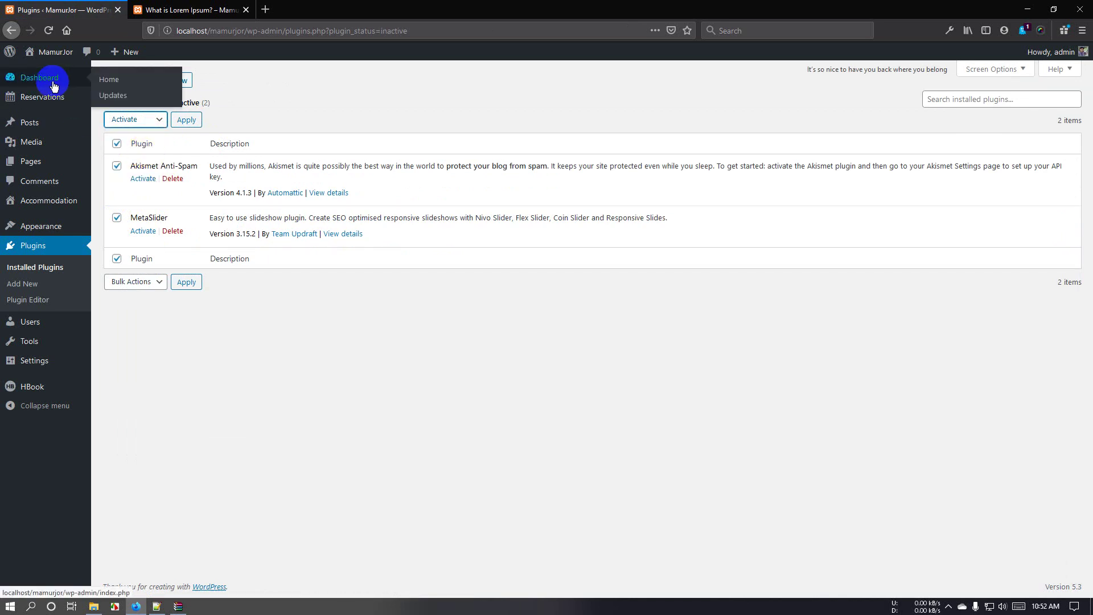
{"action": "left_click", "coordinate": [124, 119]}
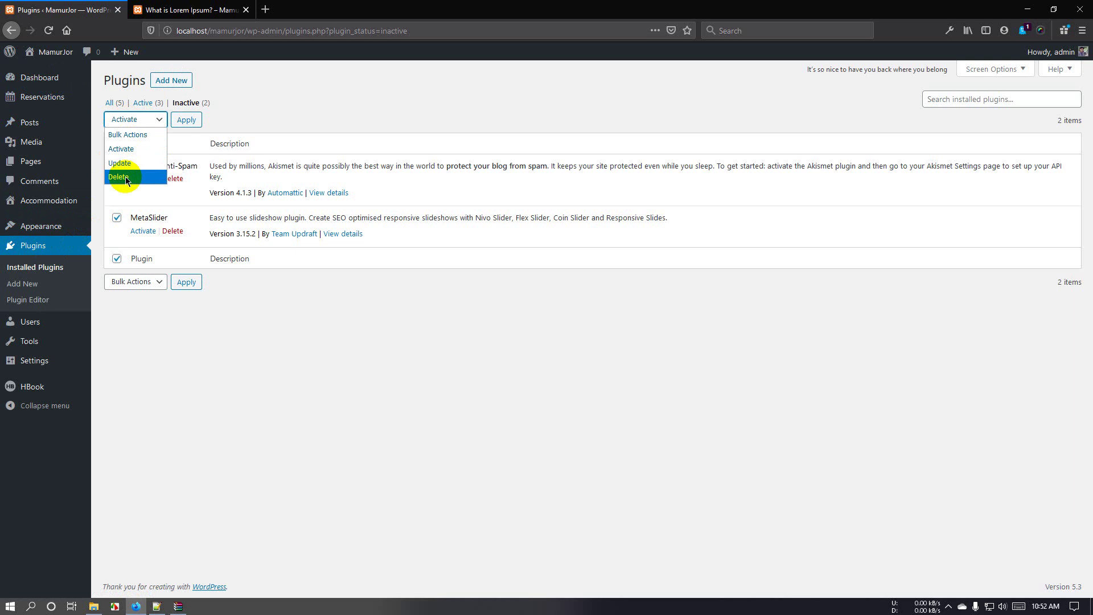
{"action": "left_click", "coordinate": [122, 148]}
{"action": "left_click", "coordinate": [186, 121]}
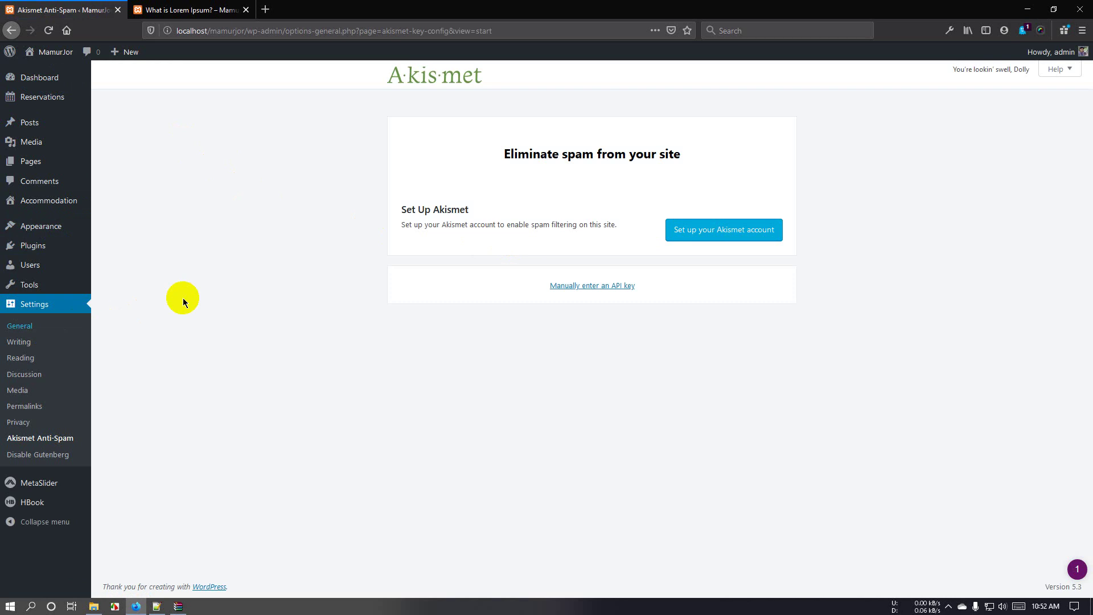
Step: Return from the Akismet setup page to the installed plugins list
{"action": "left_click", "coordinate": [31, 313]}
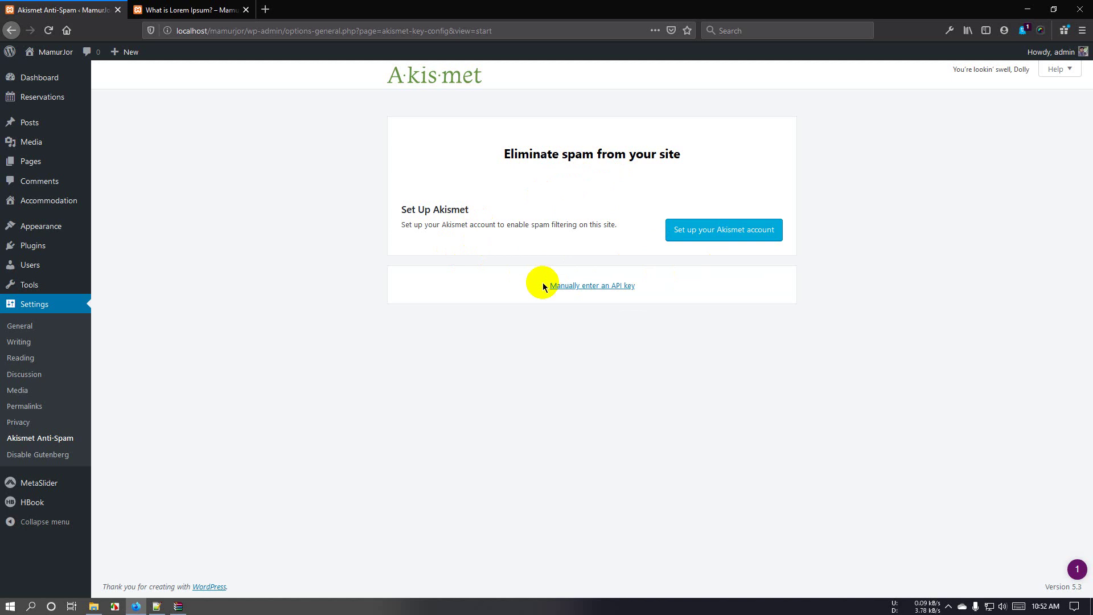
{"action": "left_click", "coordinate": [45, 251]}
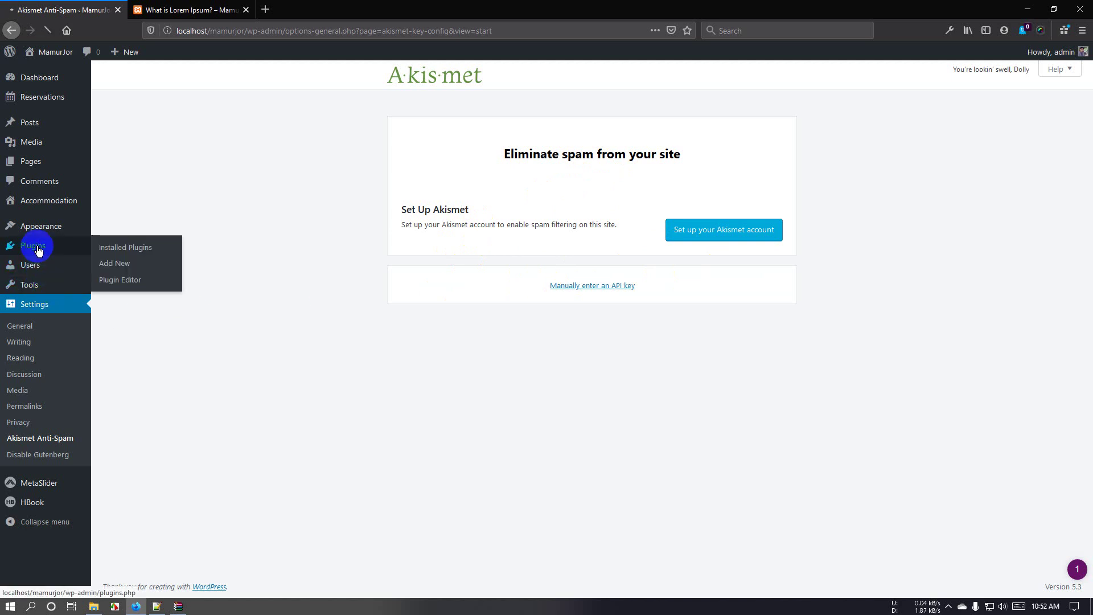